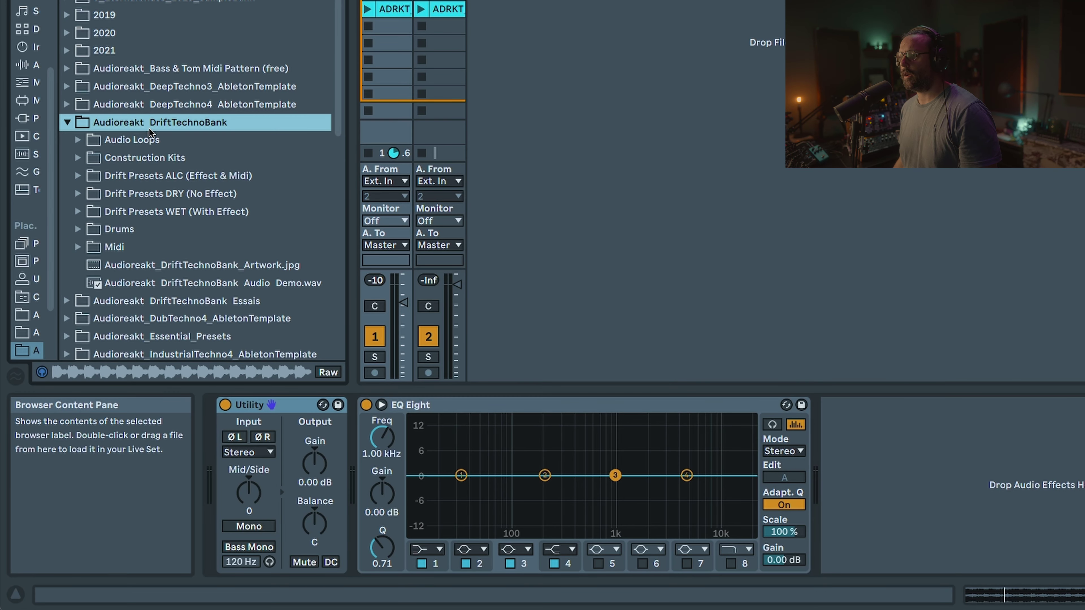
- Audition the Drums loops: Hats135_03, Kick135_01_A, the kick rumbles and Ride135_01
{"action": "left_click", "coordinate": [79, 230]}
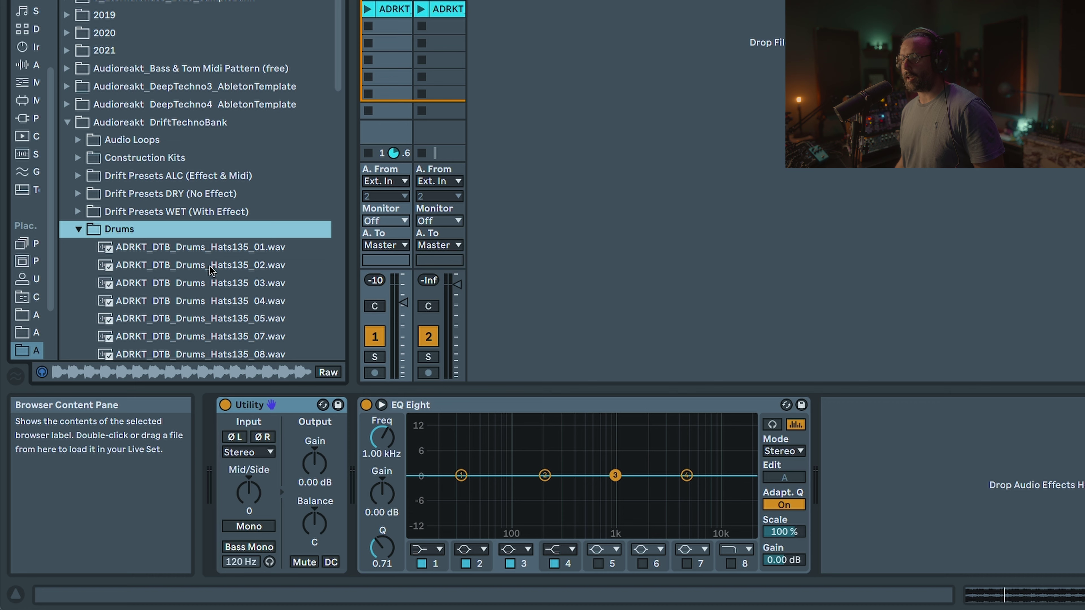
{"action": "left_click", "coordinate": [199, 283]}
{"action": "scroll", "coordinate": [199, 300], "scroll_direction": "down", "scroll_amount": 3}
{"action": "left_click", "coordinate": [206, 224]}
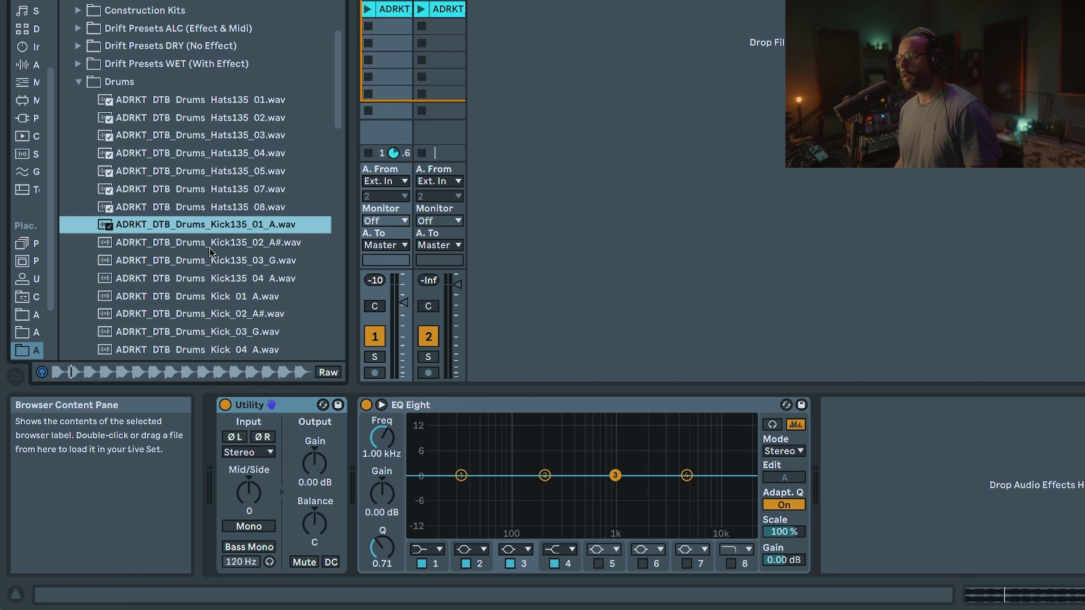
{"action": "scroll", "coordinate": [215, 267], "scroll_direction": "down", "scroll_amount": 1}
{"action": "scroll", "coordinate": [213, 267], "scroll_direction": "down", "scroll_amount": 3}
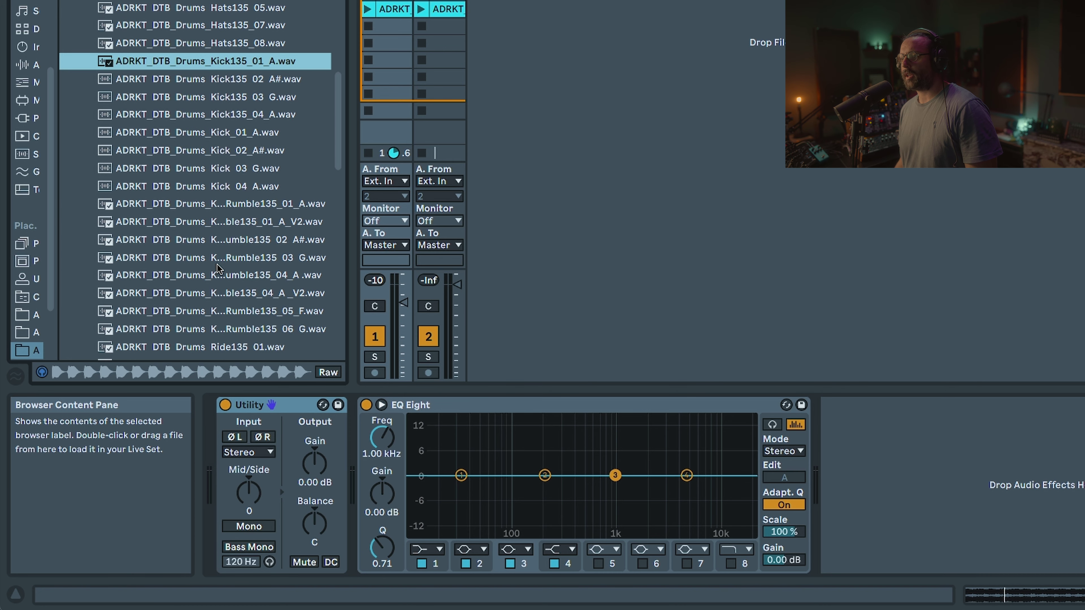
{"action": "left_click", "coordinate": [231, 223]}
{"action": "left_click", "coordinate": [241, 293]}
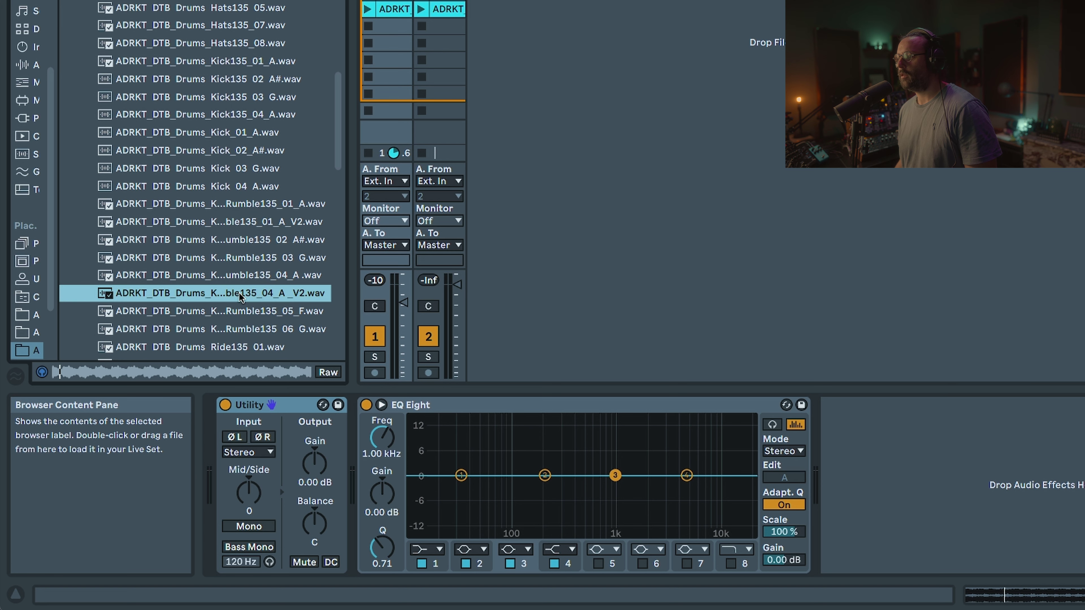
{"action": "scroll", "coordinate": [239, 294], "scroll_direction": "down", "scroll_amount": 1}
{"action": "left_click", "coordinate": [241, 295]}
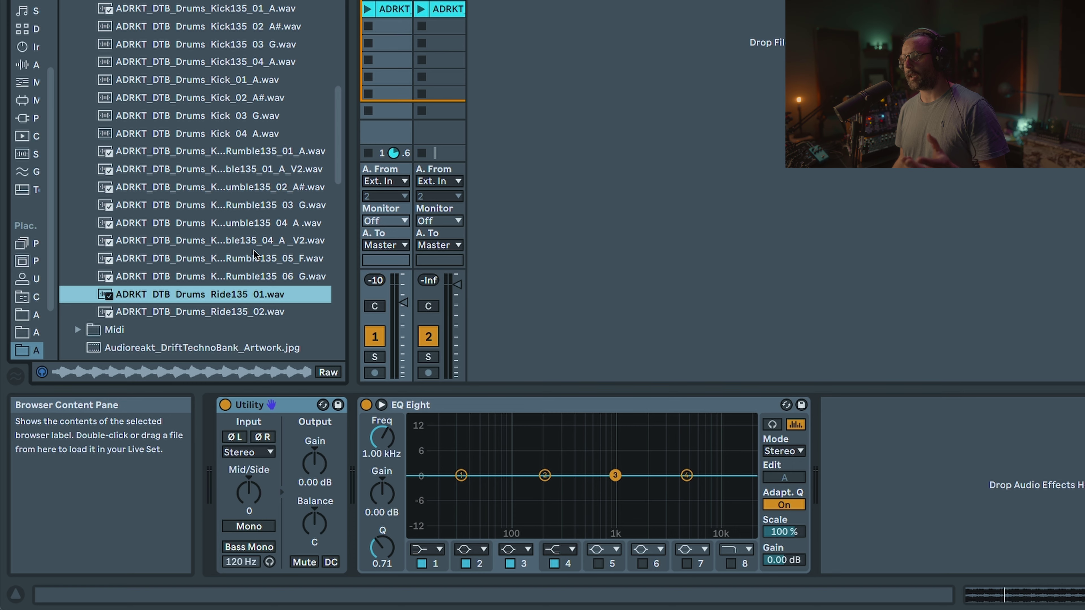
{"action": "scroll", "coordinate": [253, 250], "scroll_direction": "up", "scroll_amount": 10}
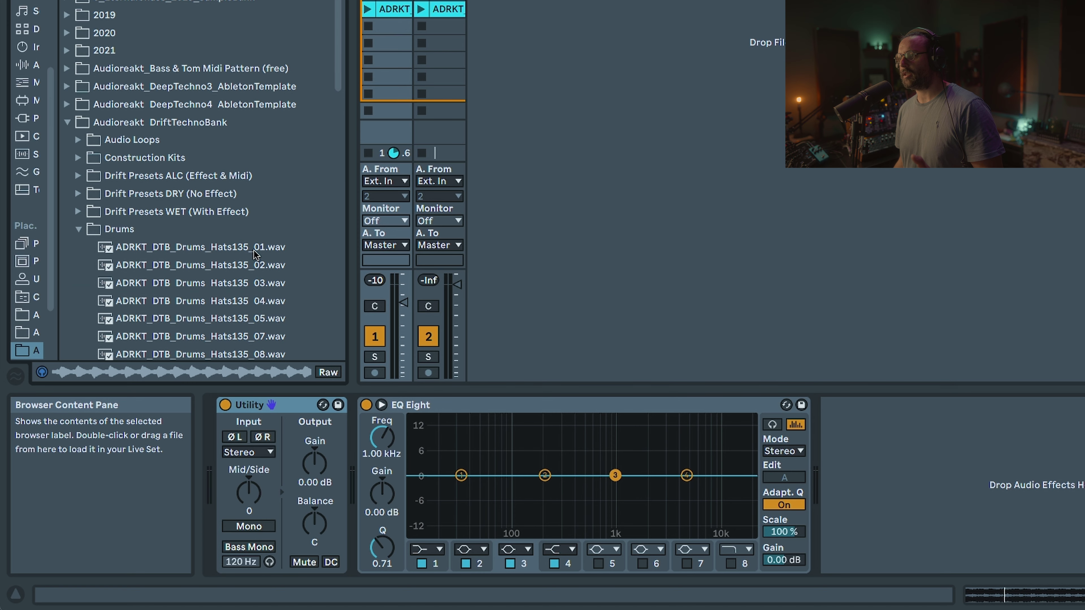
{"action": "left_click", "coordinate": [89, 232]}
- Browse the Midi folder, then audition the Audio_Bass_04 G#m loop in Audio Loops
{"action": "left_click", "coordinate": [78, 247]}
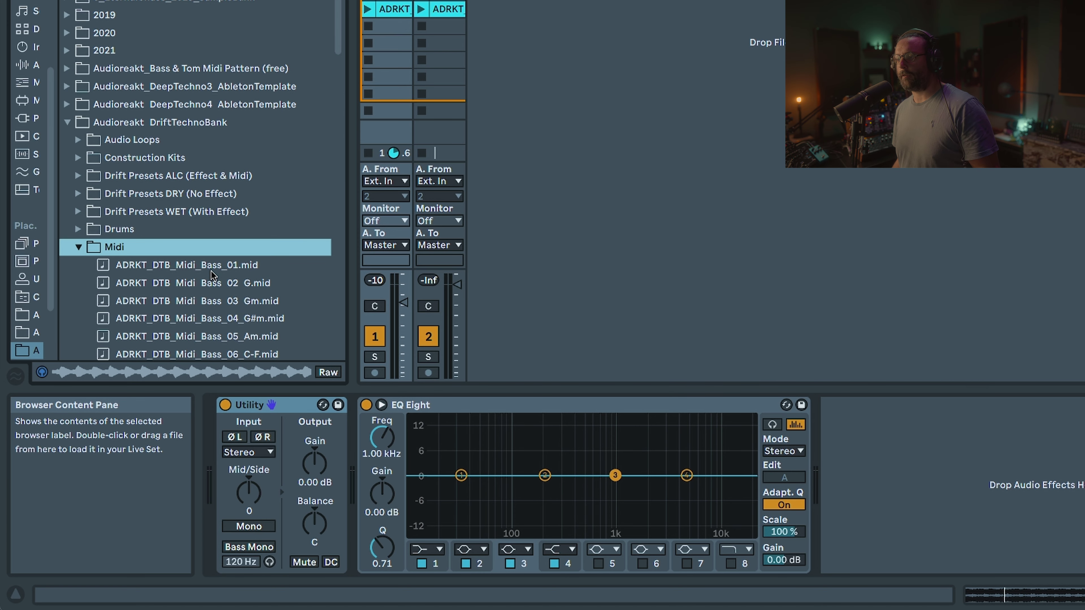
{"action": "scroll", "coordinate": [212, 277], "scroll_direction": "down", "scroll_amount": 2}
{"action": "left_click", "coordinate": [78, 185]}
{"action": "scroll", "coordinate": [171, 192], "scroll_direction": "up", "scroll_amount": 2}
{"action": "left_click", "coordinate": [78, 123]}
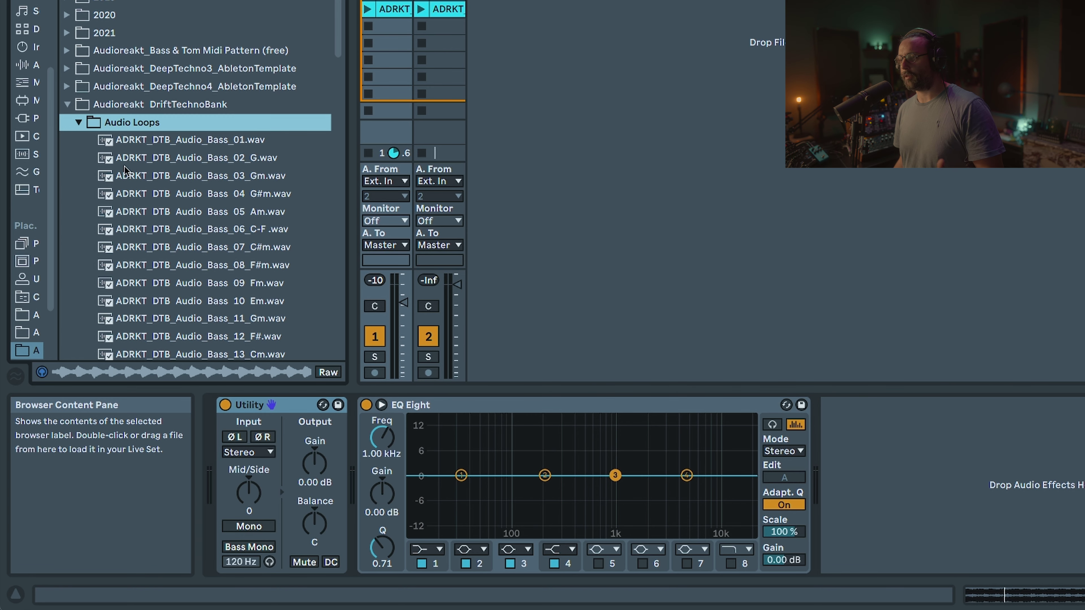
{"action": "left_click", "coordinate": [182, 194]}
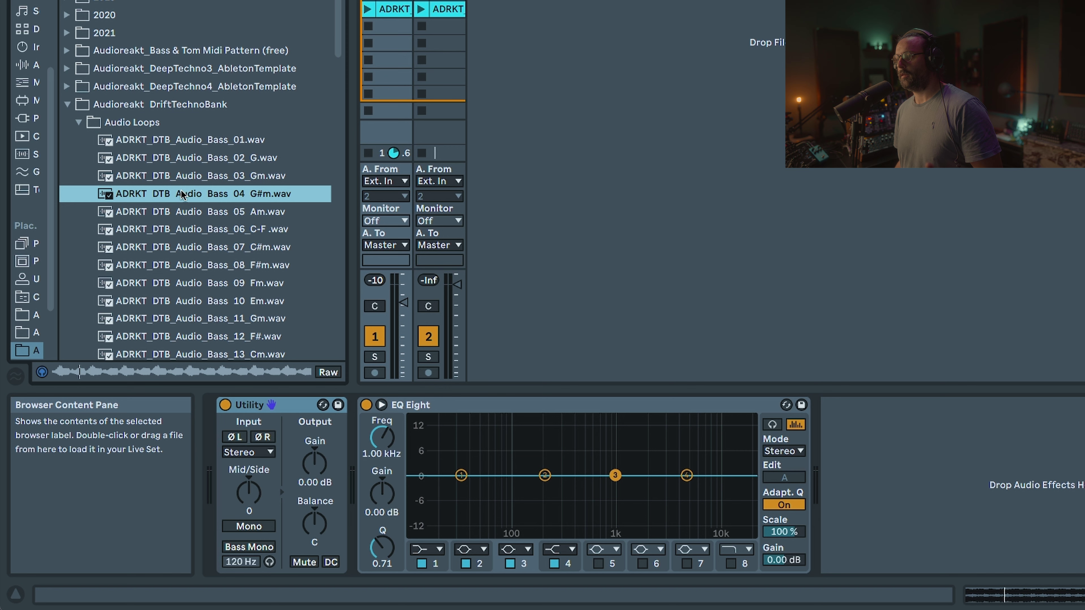
{"action": "left_click", "coordinate": [78, 123]}
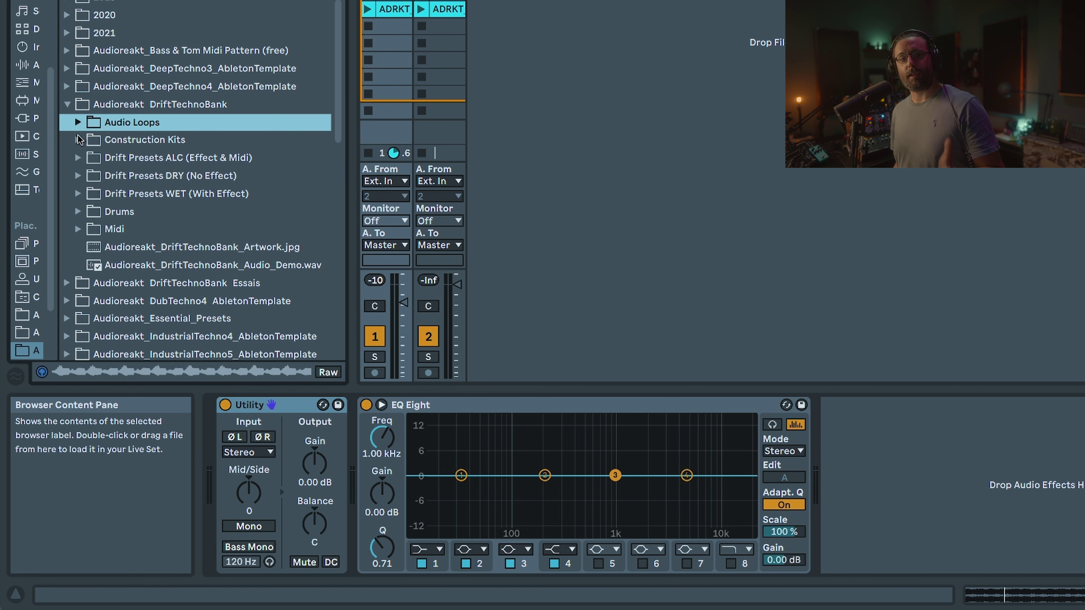
- Open Construction Kits > CK_04 and widen the browser to show full file names
{"action": "left_click", "coordinate": [78, 139]}
{"action": "left_click", "coordinate": [90, 212]}
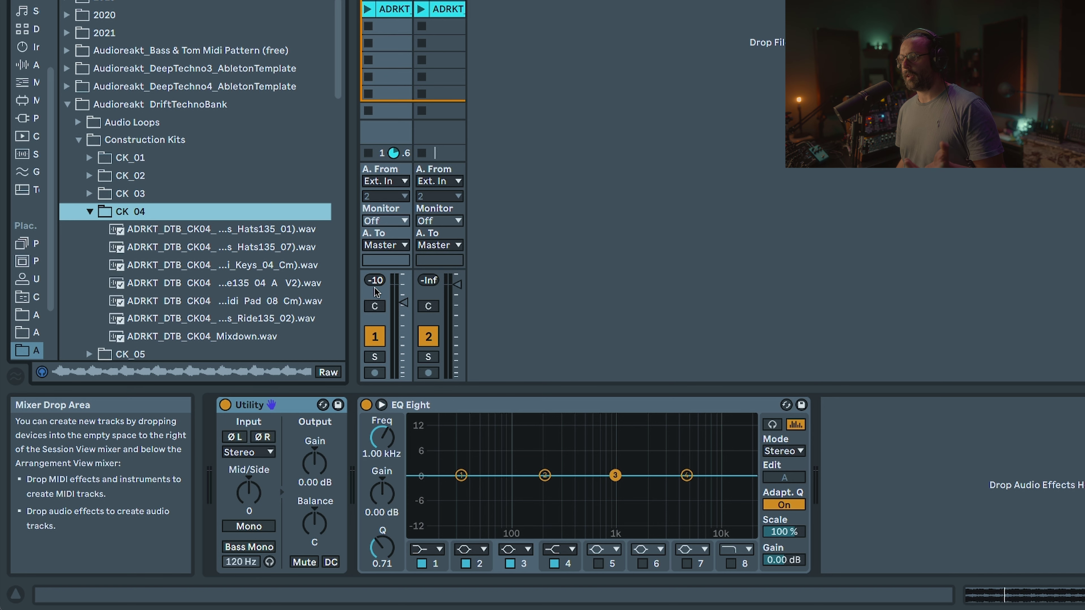
{"action": "left_click_drag", "start_coordinate": [355, 287], "coordinate": [418, 286]}
- Switch to CK_03, audition its mixdown and bass stem, then collapse Construction Kits
{"action": "key", "text": "Left"}
{"action": "key", "text": "Up"}
{"action": "key", "text": "Right"}
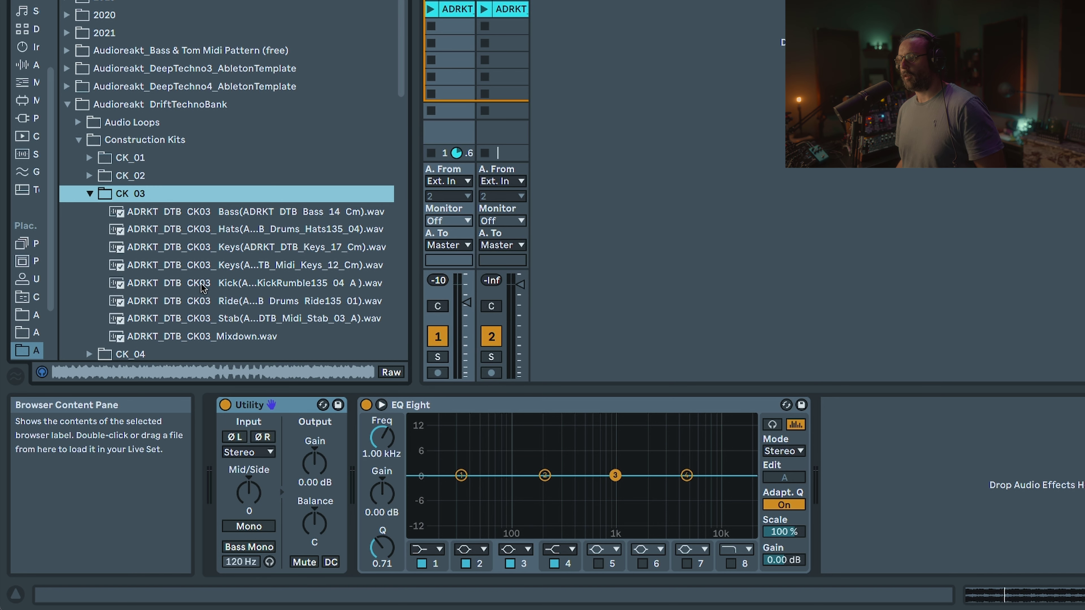
{"action": "left_click", "coordinate": [194, 335]}
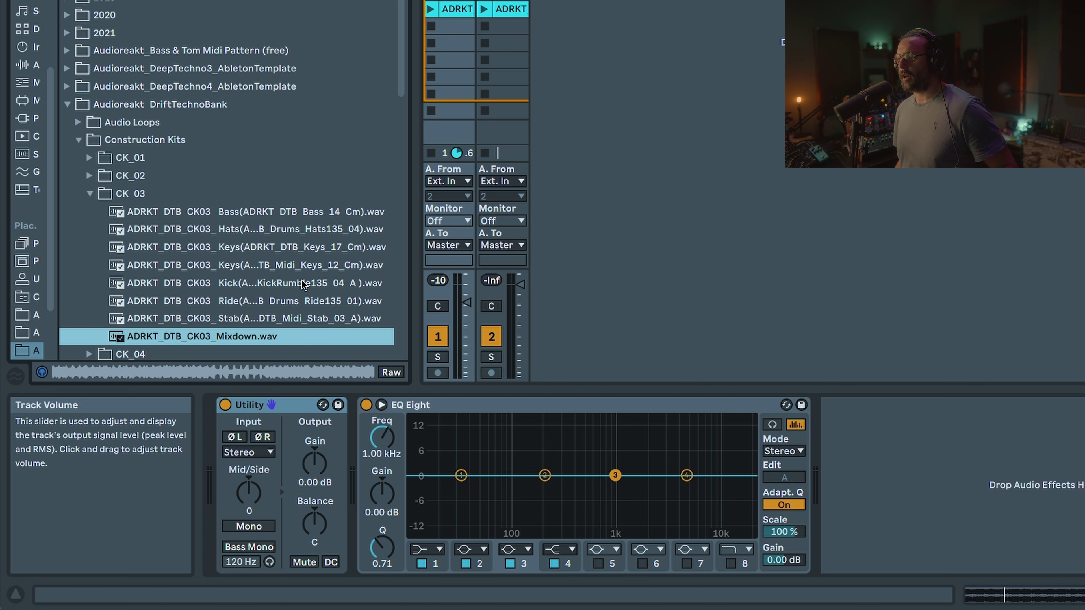
{"action": "left_click", "coordinate": [226, 215]}
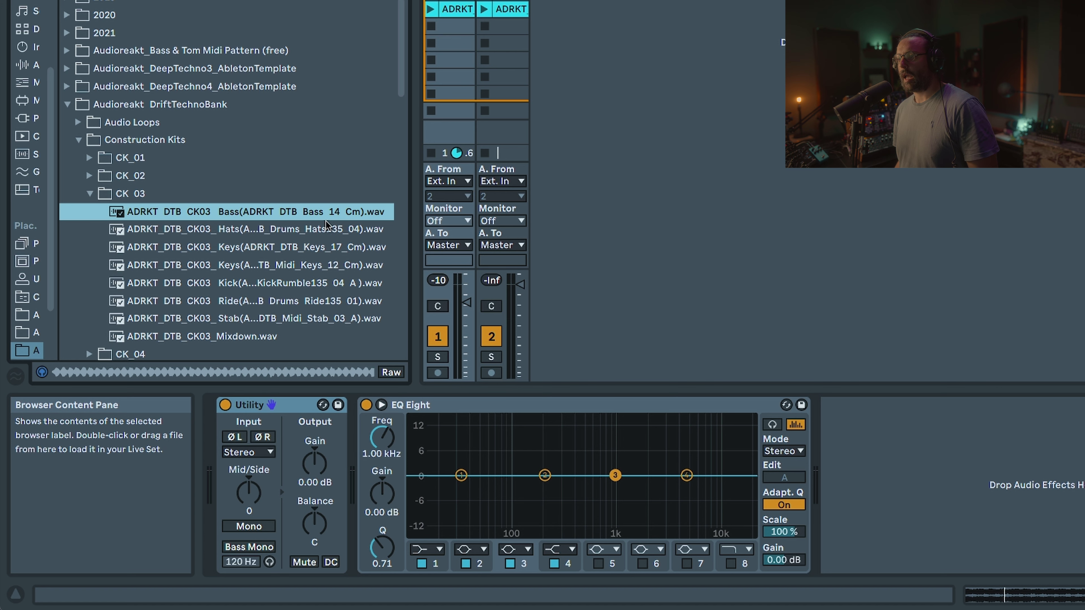
{"action": "left_click", "coordinate": [80, 140]}
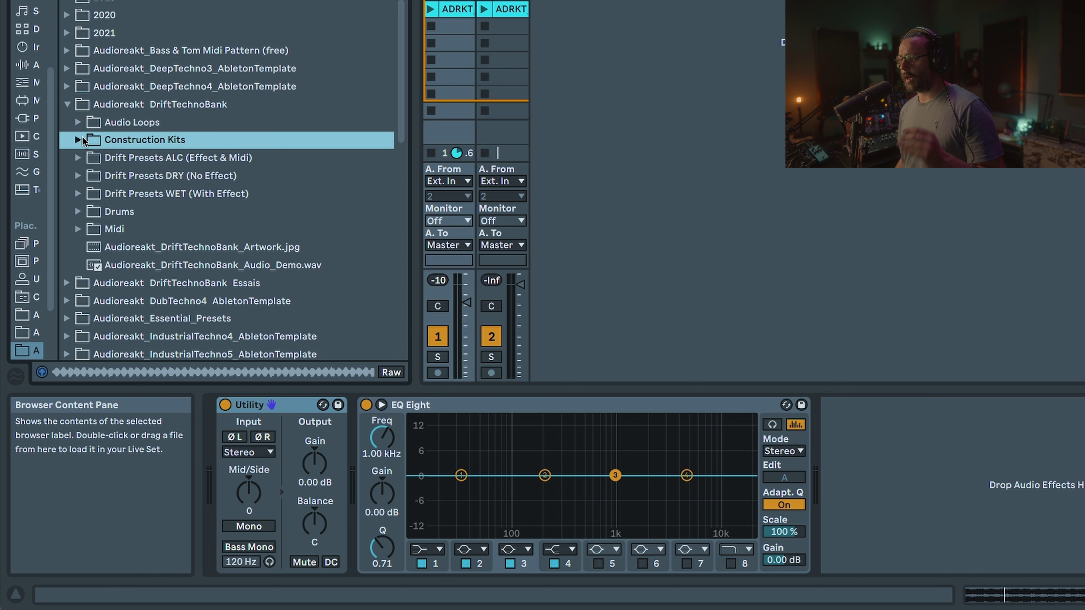
- Load the dry ADRKT_DTB_Bass_14.adv preset onto a new MIDI track
{"action": "left_click", "coordinate": [77, 176]}
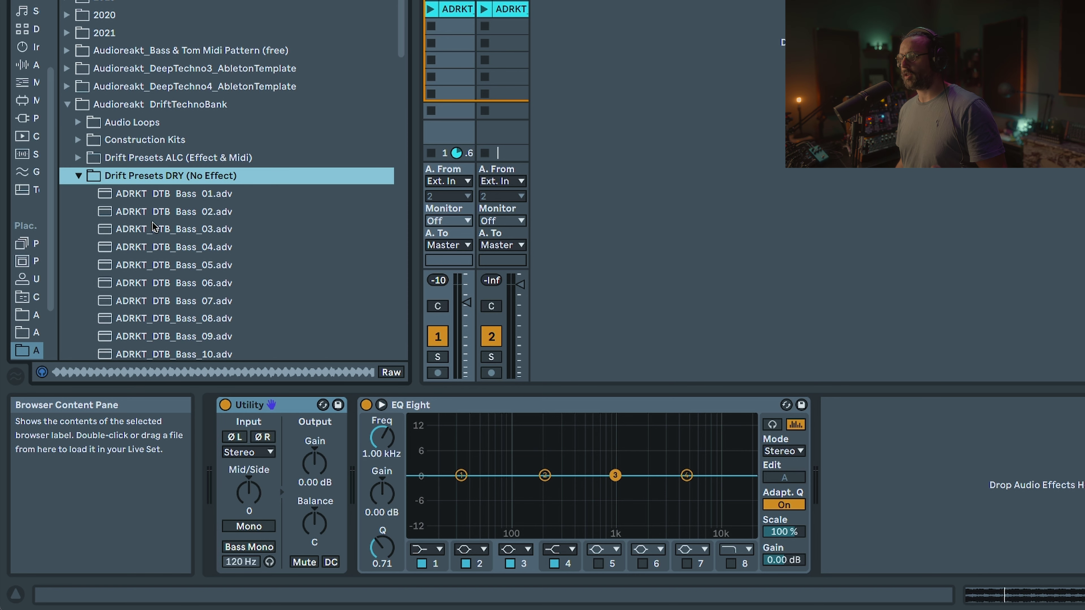
{"action": "scroll", "coordinate": [194, 213], "scroll_direction": "down", "scroll_amount": 4}
{"action": "left_click", "coordinate": [194, 213]}
{"action": "double_click", "coordinate": [194, 214]}
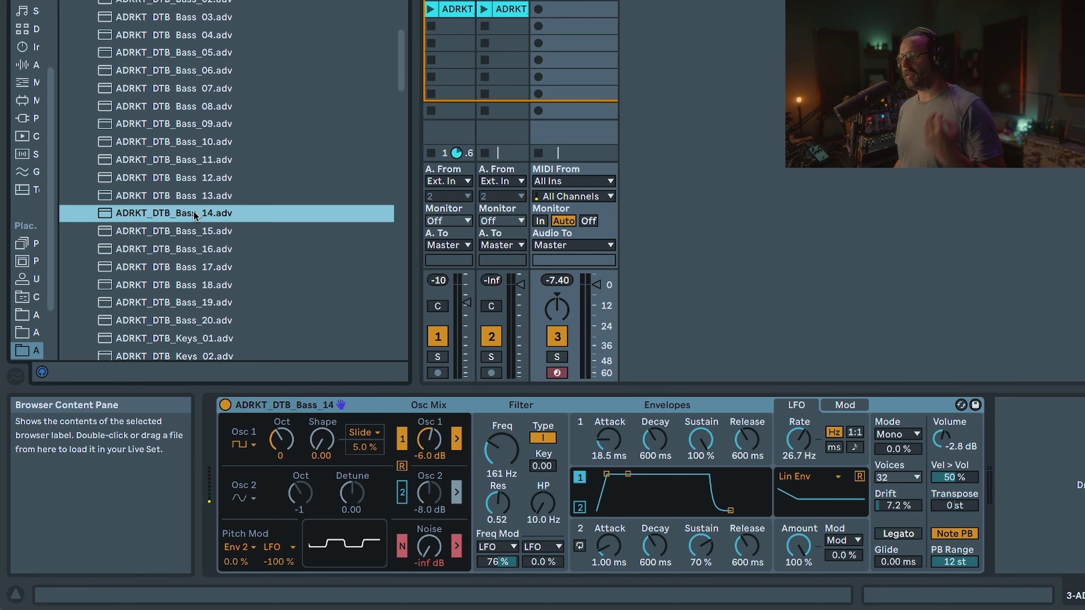
- Collapse the DRY folder and select ADRKT_DTB_Bass_14.adg in the WET presets folder
{"action": "scroll", "coordinate": [195, 214], "scroll_direction": "up", "scroll_amount": 4}
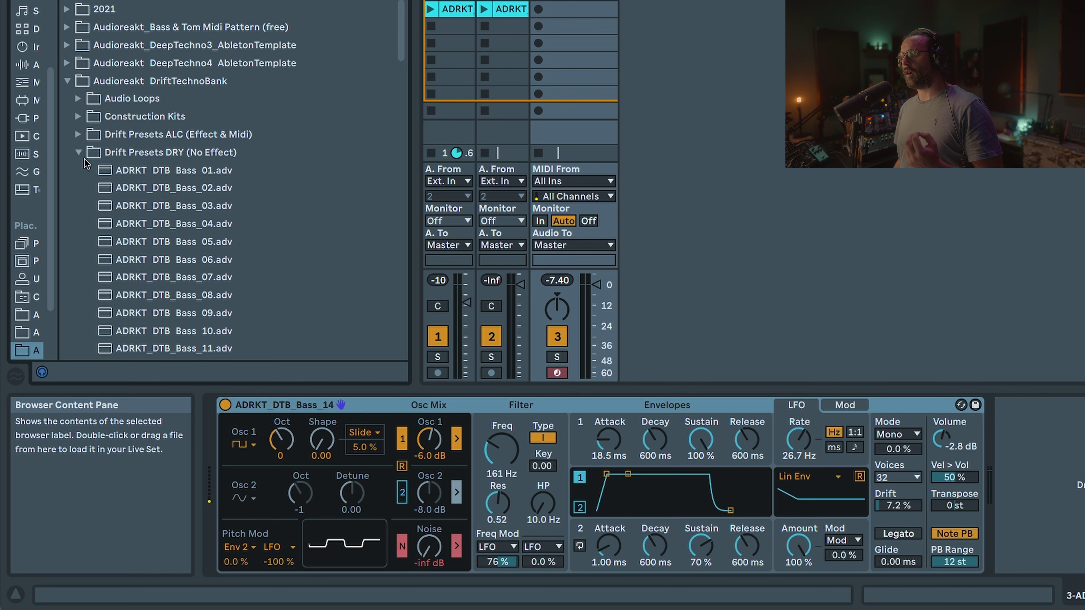
{"action": "left_click", "coordinate": [78, 152]}
{"action": "left_click", "coordinate": [79, 171]}
{"action": "scroll", "coordinate": [89, 178], "scroll_direction": "down", "scroll_amount": 5}
{"action": "left_click", "coordinate": [170, 204]}
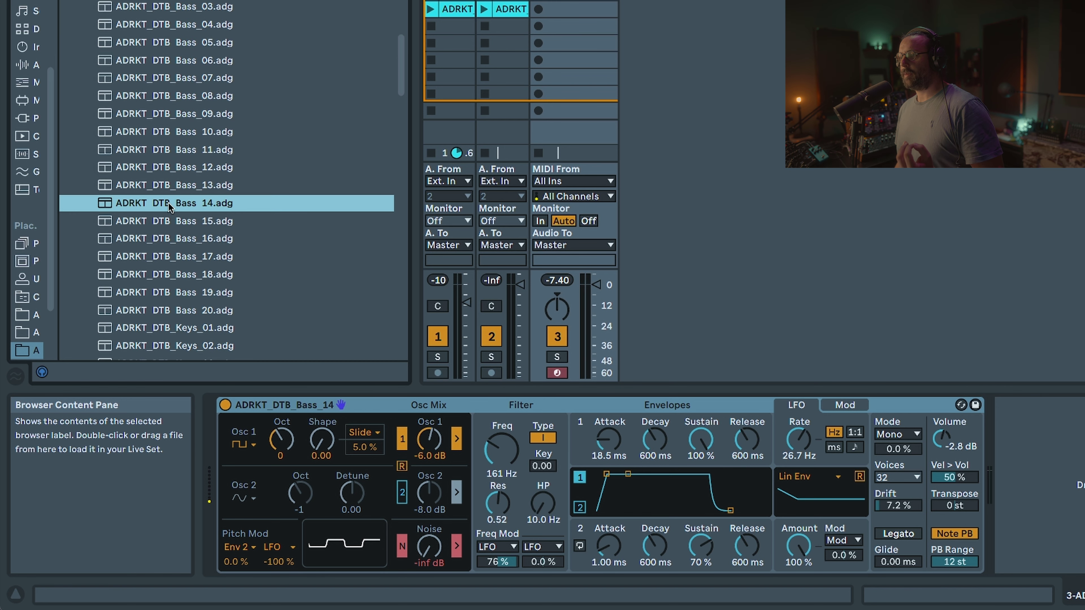
- Load the Bass_14 .adg rack, sweep FILTER, set OSC SHAPE to 0.83 and REVERB AMNT to 0 %
{"action": "double_click", "coordinate": [170, 204]}
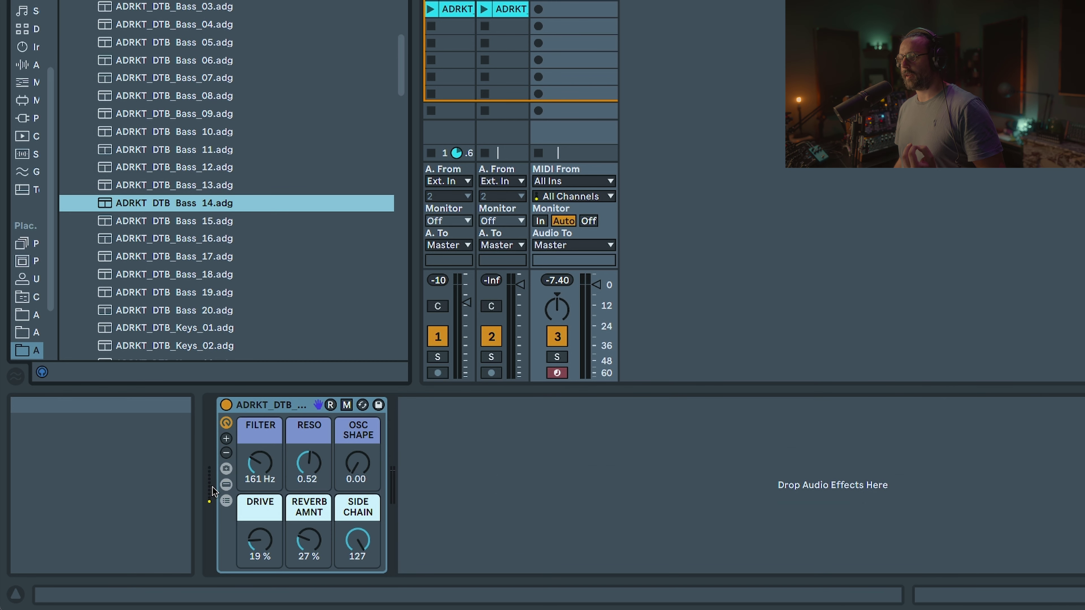
{"action": "left_click", "coordinate": [226, 484]}
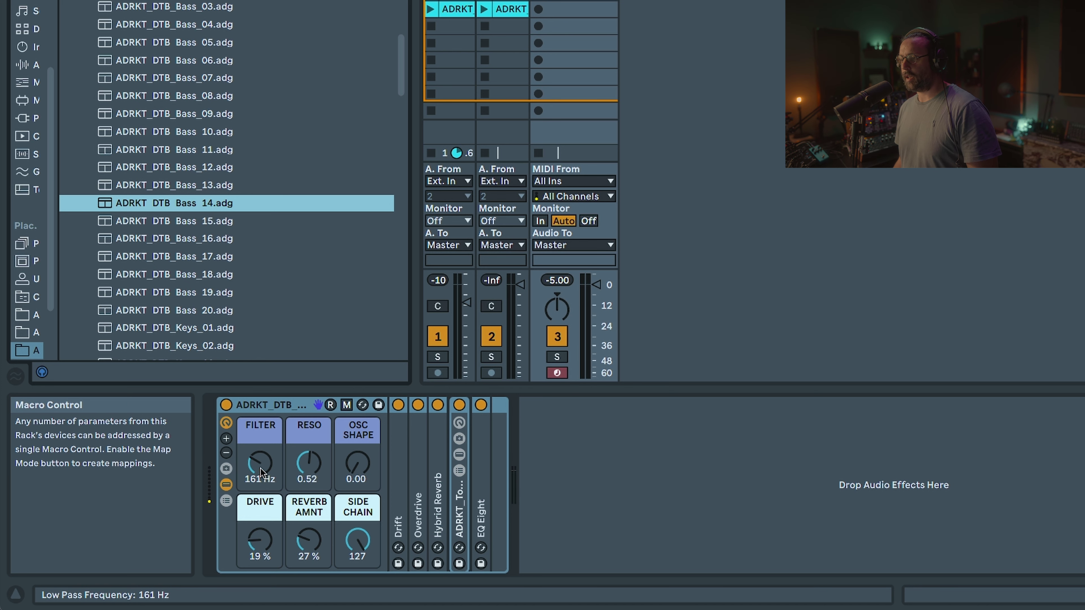
{"action": "mouse_move", "coordinate": [260, 472]}
{"action": "left_mouse_down"}
{"action": "mouse_move", "coordinate": [260, 442]}
{"action": "mouse_move", "coordinate": [260, 475]}
{"action": "left_mouse_up"}
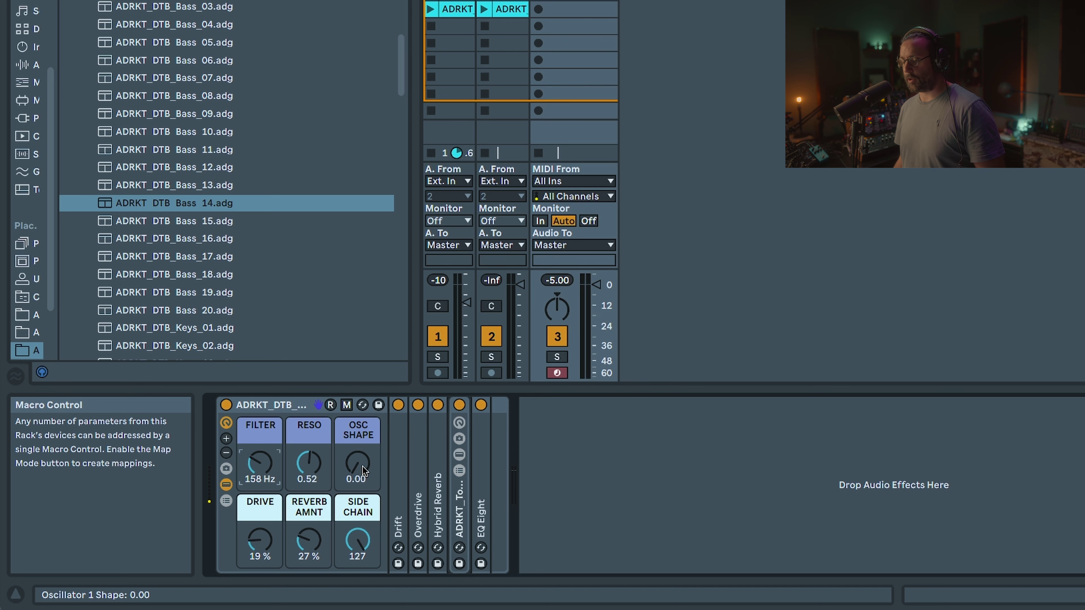
{"action": "mouse_move", "coordinate": [362, 466]}
{"action": "left_mouse_down"}
{"action": "mouse_move", "coordinate": [361, 431]}
{"action": "mouse_move", "coordinate": [362, 464]}
{"action": "left_mouse_up"}
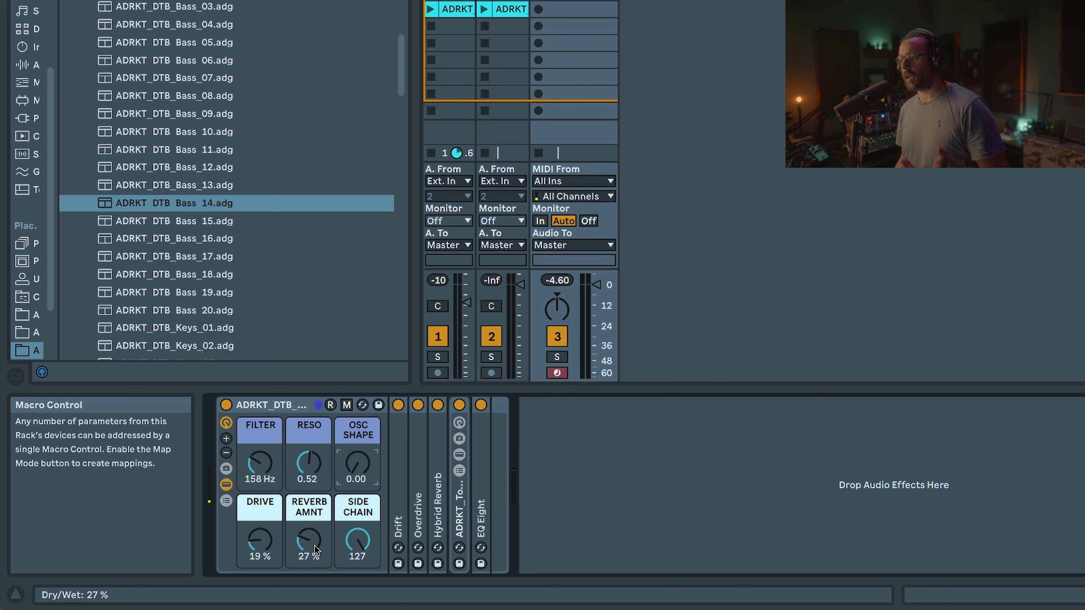
{"action": "double_click", "coordinate": [315, 549]}
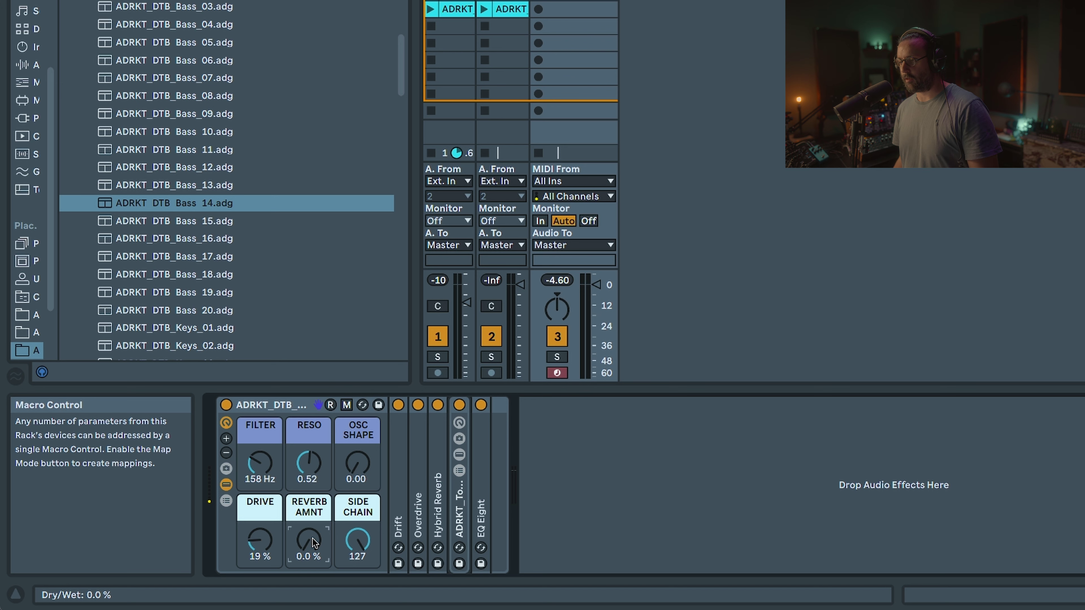
{"action": "left_click", "coordinate": [227, 485]}
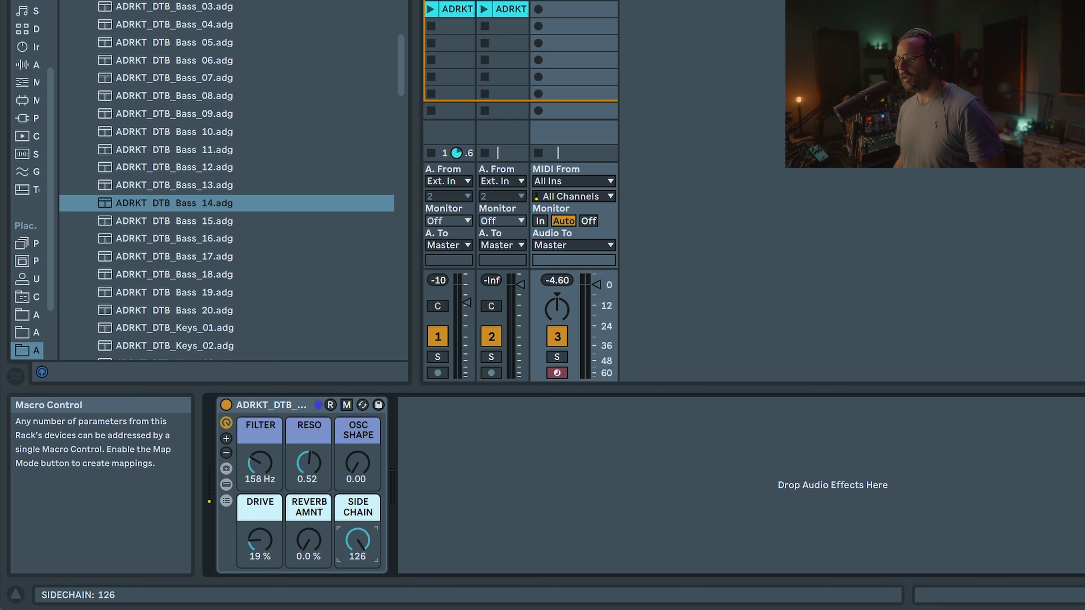
- Set SIDE CHAIN to 1, collapse the WET folder and select the bass rack
{"action": "left_click_drag", "start_coordinate": [356, 541], "coordinate": [356, 541]}
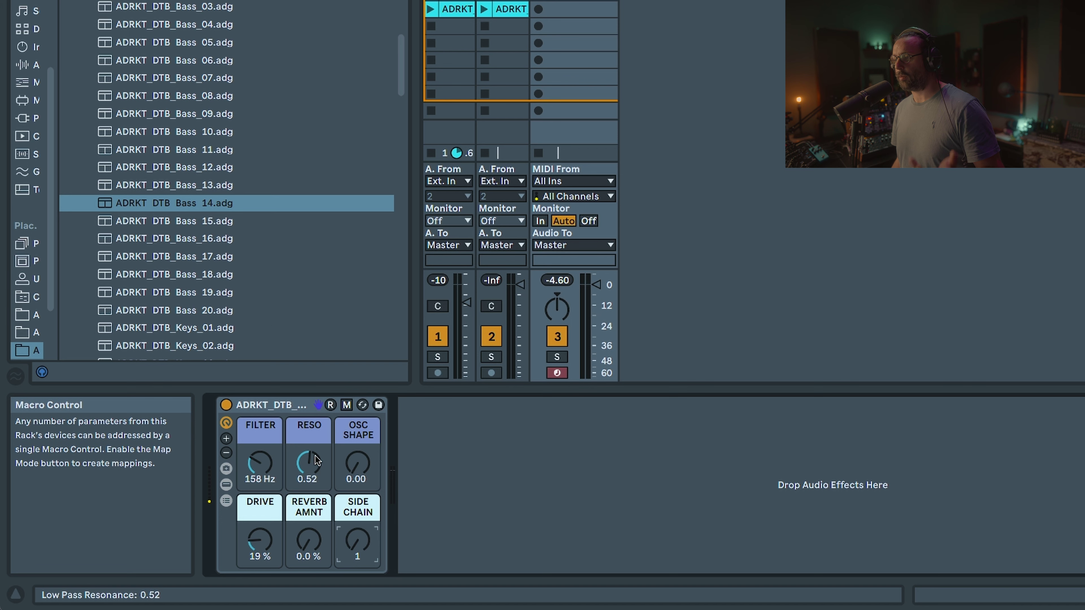
{"action": "scroll", "coordinate": [266, 325], "scroll_direction": "up", "scroll_amount": 5}
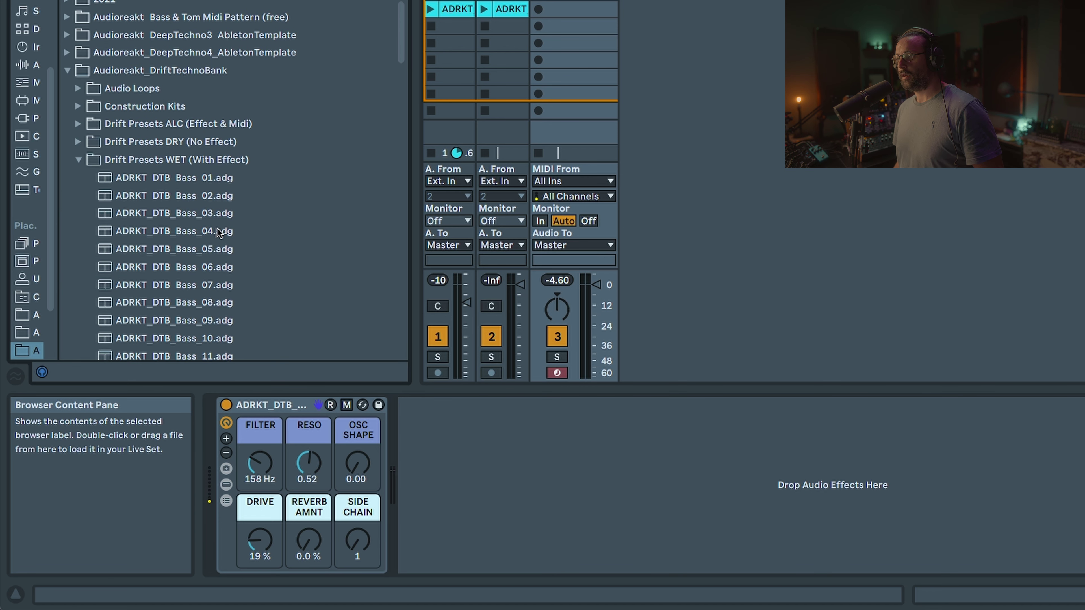
{"action": "left_click", "coordinate": [79, 161]}
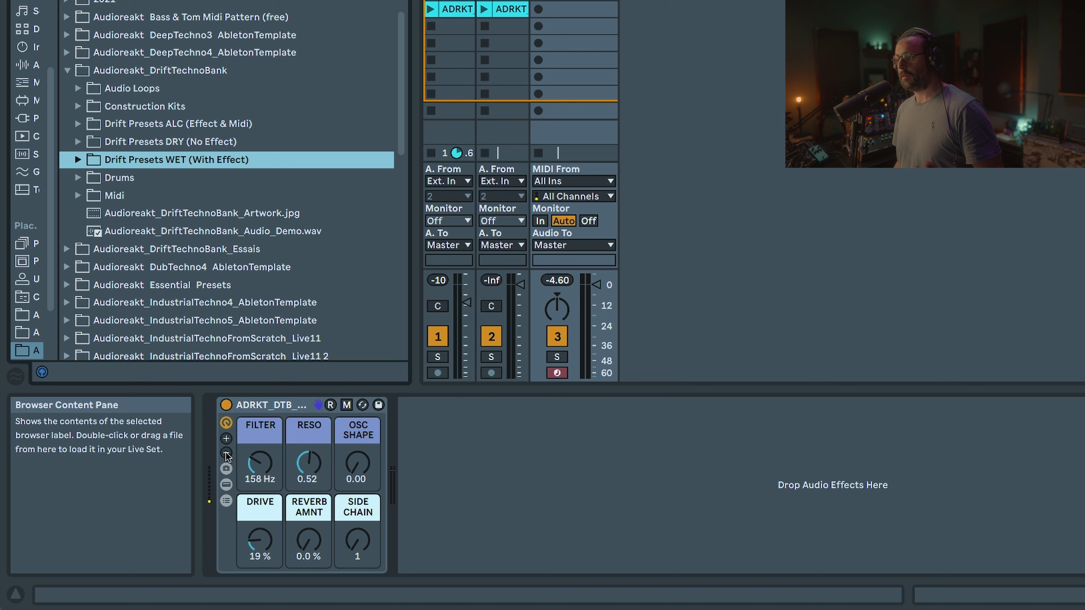
{"action": "left_click", "coordinate": [279, 406]}
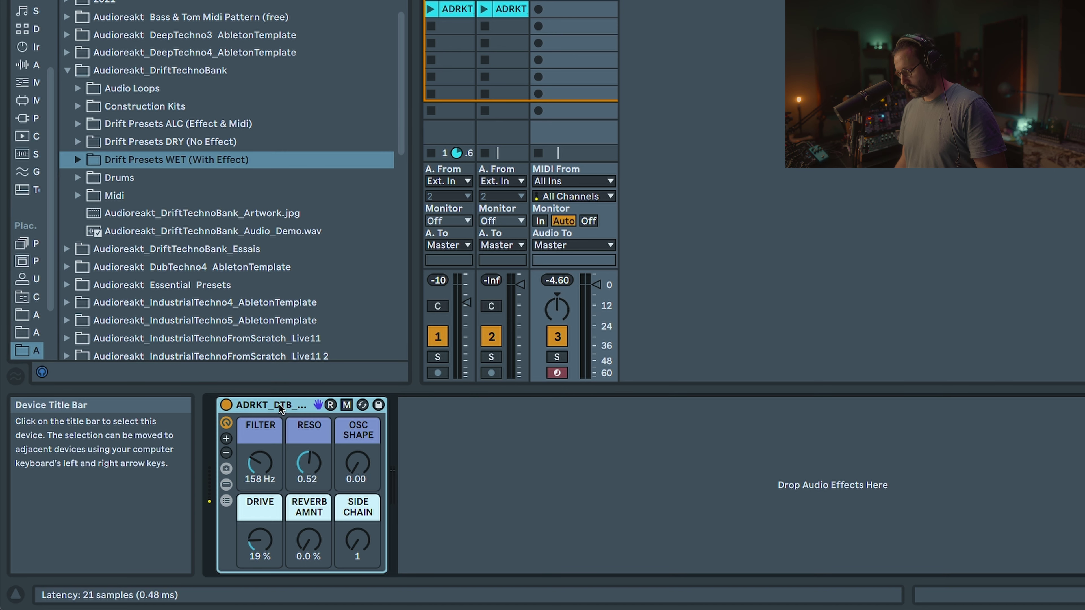
- Delete the bass rack from track 3 and preview Bass_14_Cm and Bass_10_Em in the ALC folder
{"action": "key", "text": "Delete"}
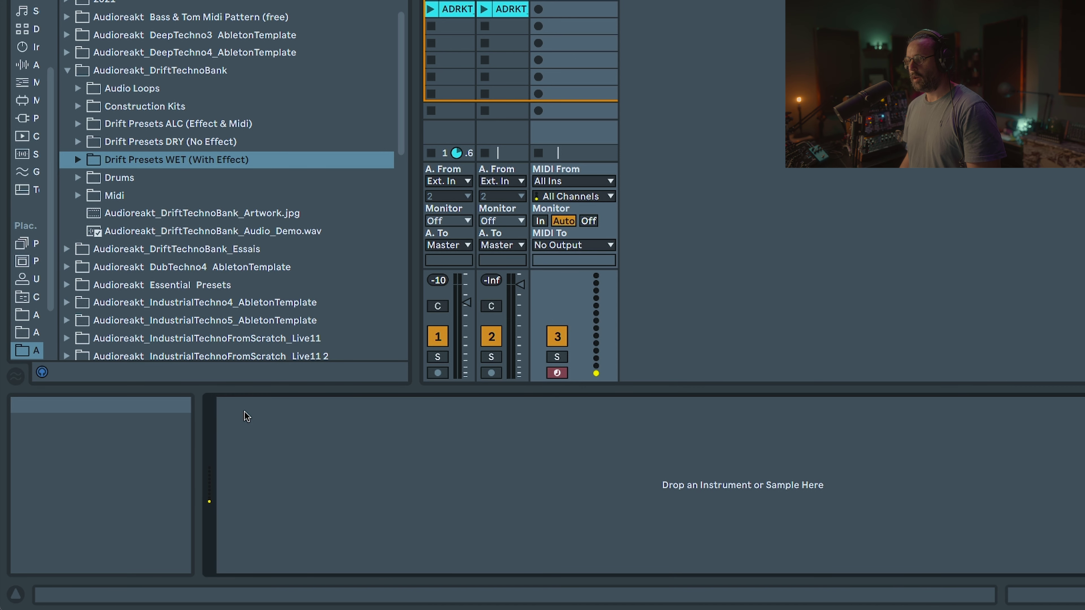
{"action": "left_click", "coordinate": [78, 124]}
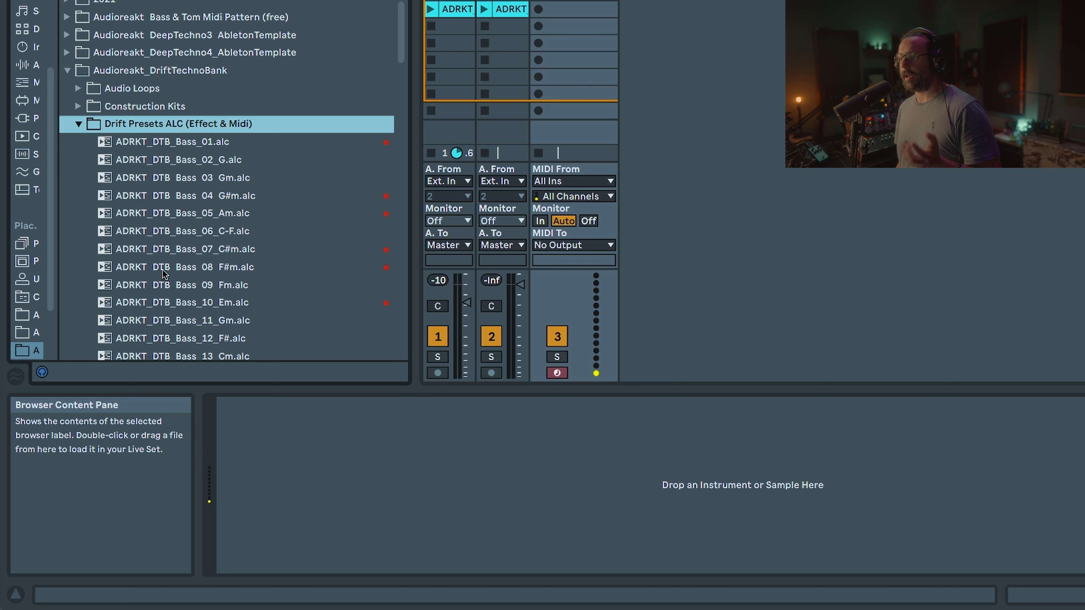
{"action": "scroll", "coordinate": [162, 269], "scroll_direction": "down", "scroll_amount": 4}
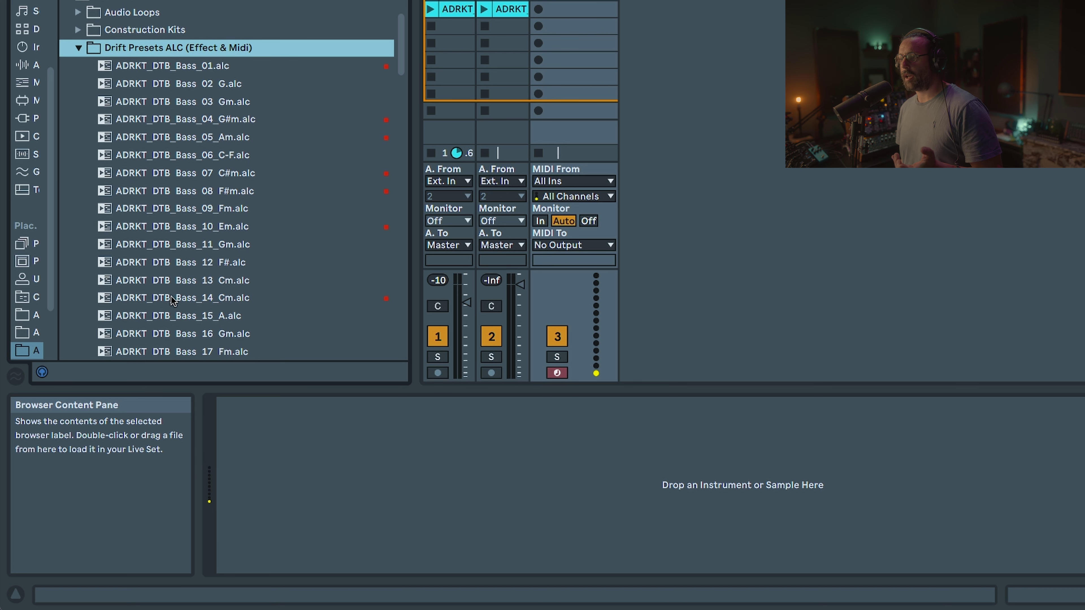
{"action": "left_click", "coordinate": [171, 297]}
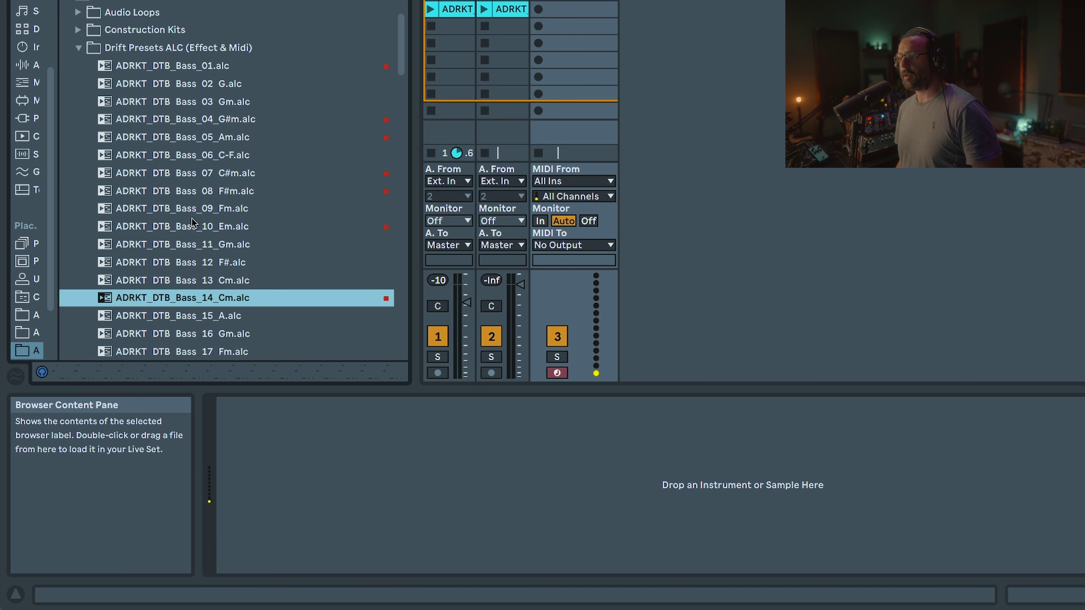
{"action": "left_click", "coordinate": [191, 226]}
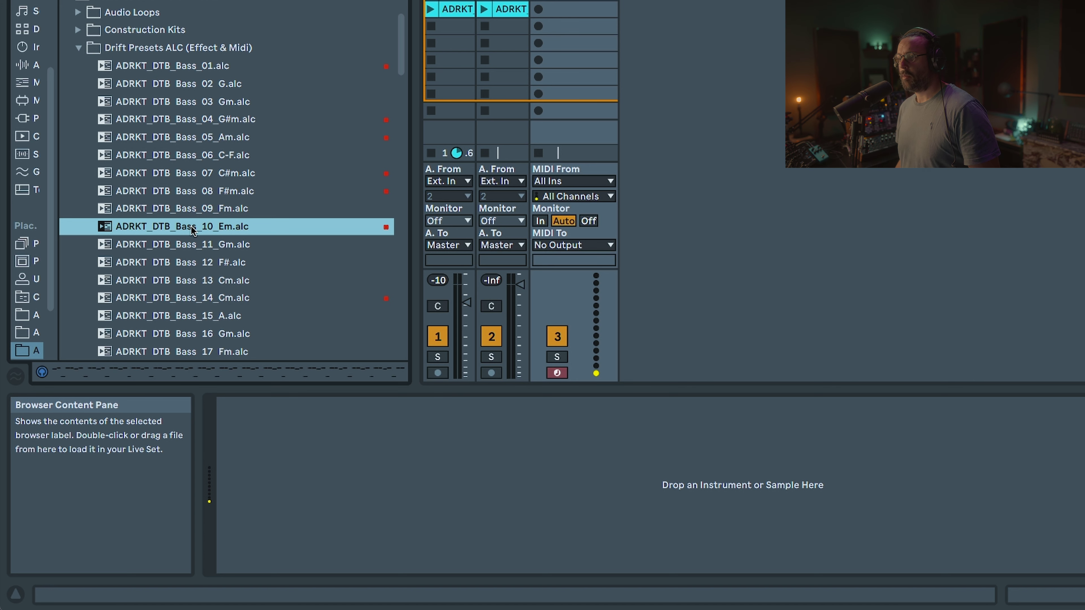
- Load ADRKT_DTB_Bass_10_Em.alc onto a new track, launch its clip, and collapse the ALC folder
{"action": "double_click", "coordinate": [191, 229]}
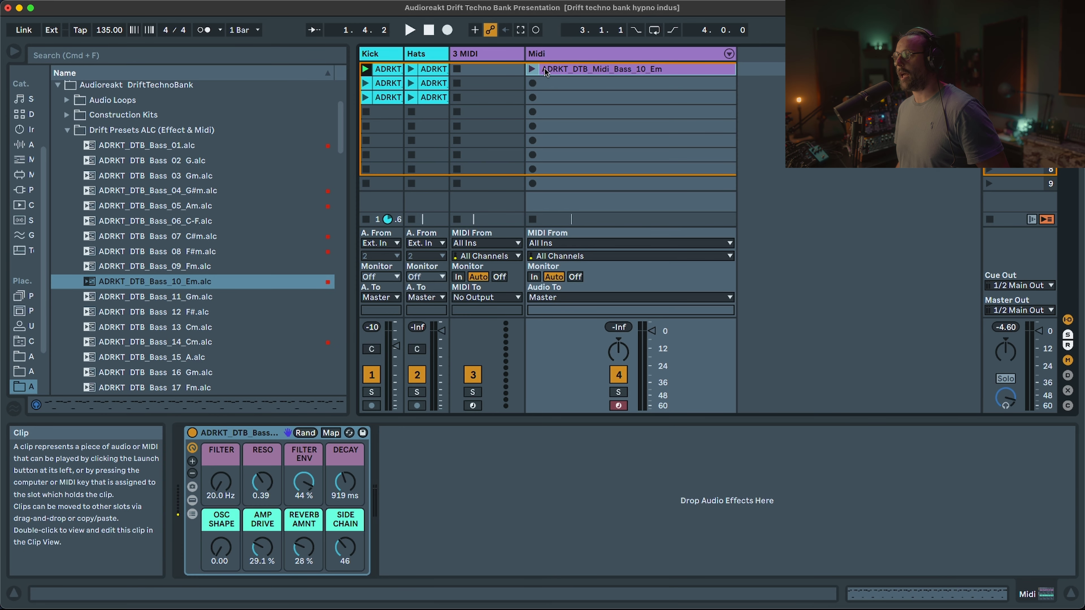
{"action": "left_click", "coordinate": [538, 69]}
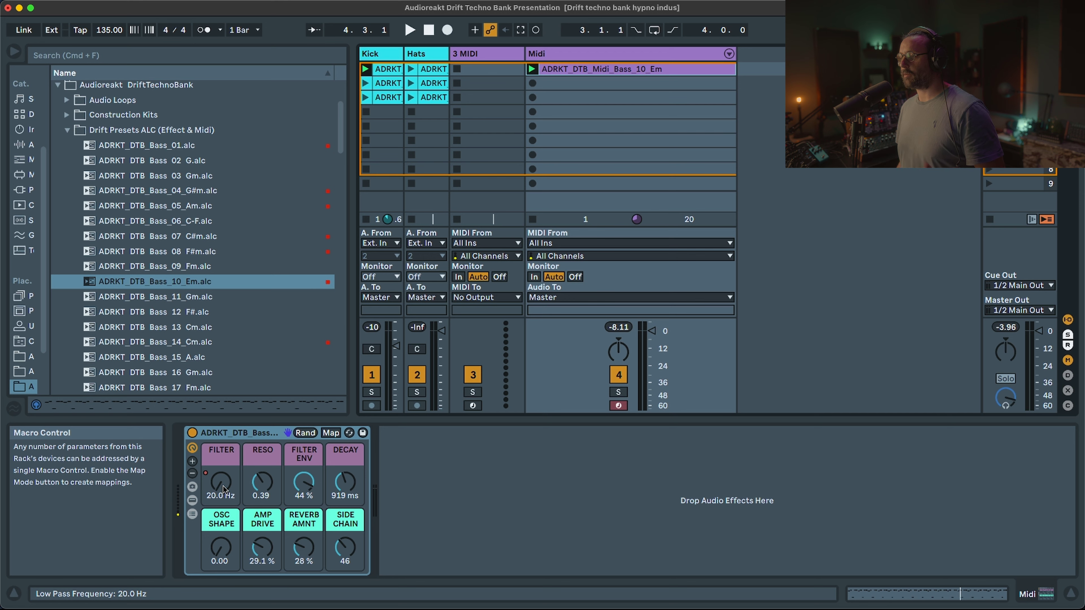
{"action": "key", "text": "Left"}
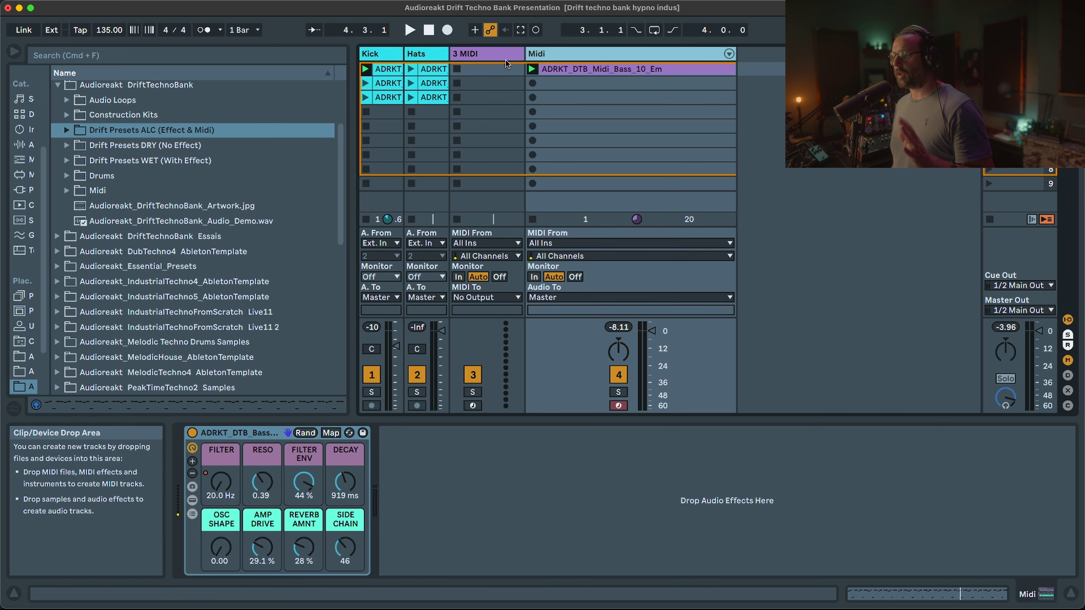
- Preview Audioreakt_DriftTechnoBank_Audio_Demo.wav from the browser
{"action": "left_click", "coordinate": [201, 221]}
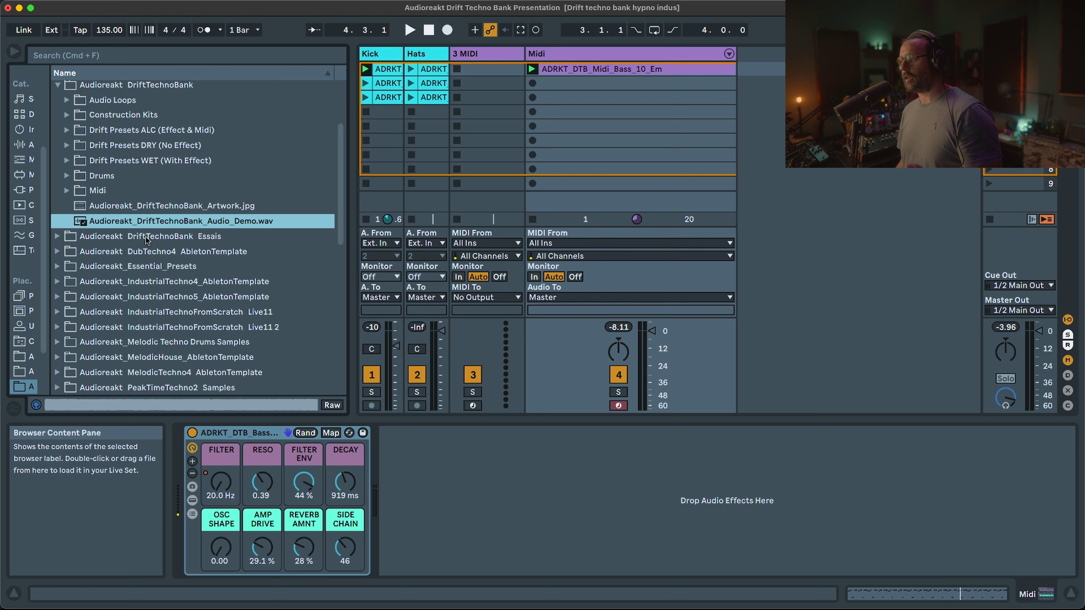
- Load the Bass_01 and Bass_04_G#m ALC presets, toggling Solo on the bass track
{"action": "left_click", "coordinate": [67, 131]}
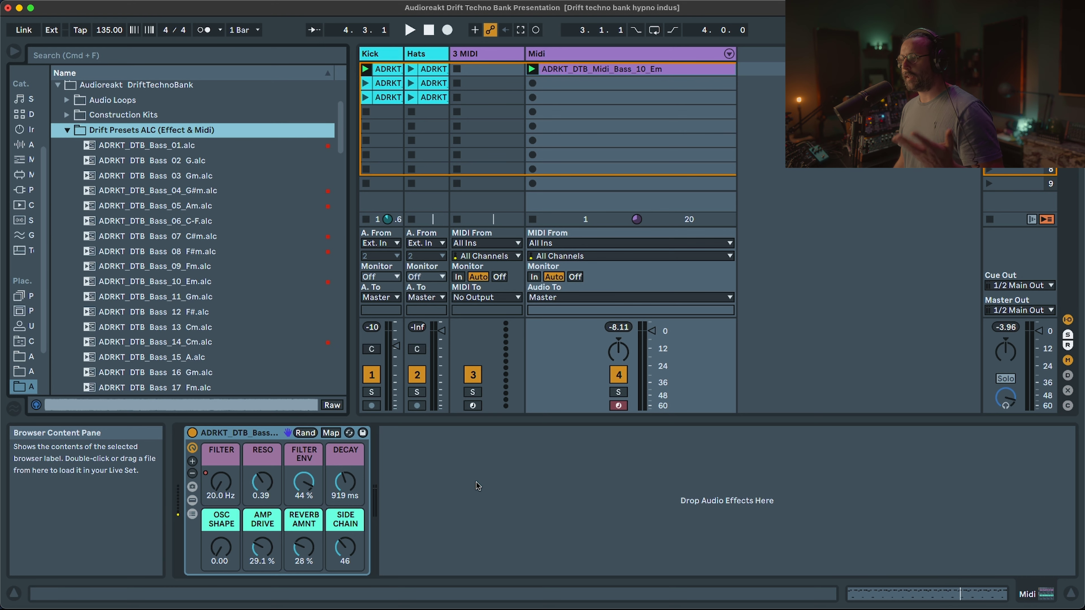
{"action": "key", "text": "Down"}
{"action": "key", "text": "Return"}
{"action": "left_click", "coordinate": [618, 392]}
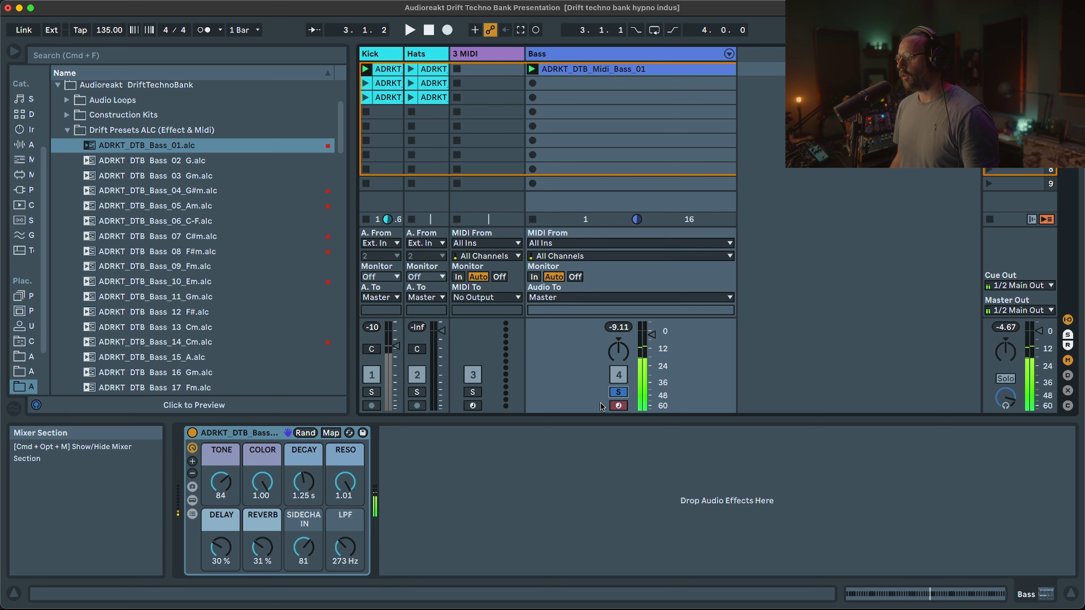
{"action": "double_click", "coordinate": [186, 190]}
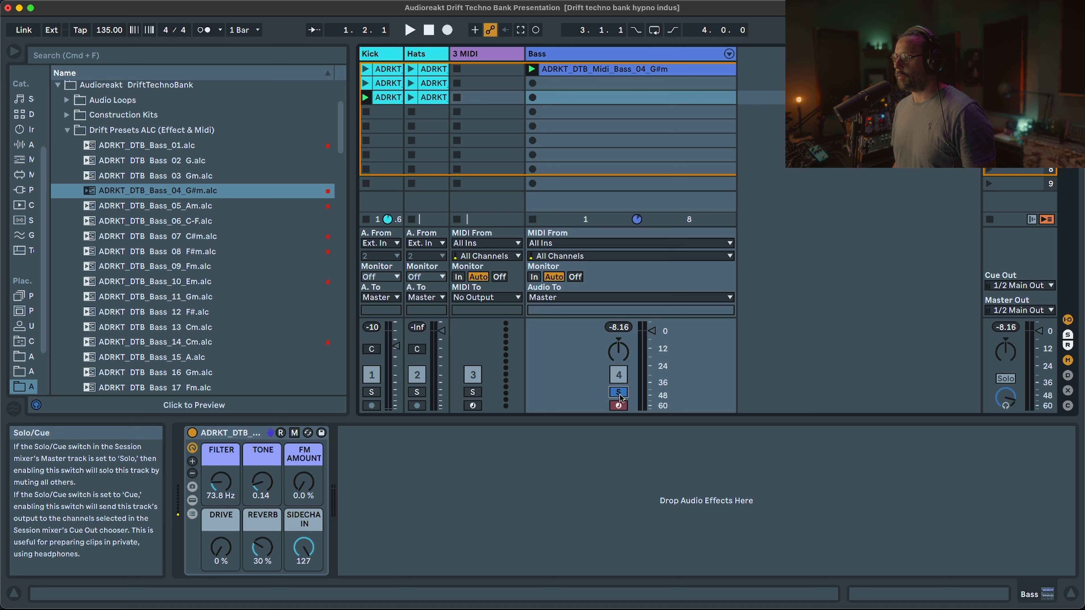
{"action": "left_click", "coordinate": [618, 392]}
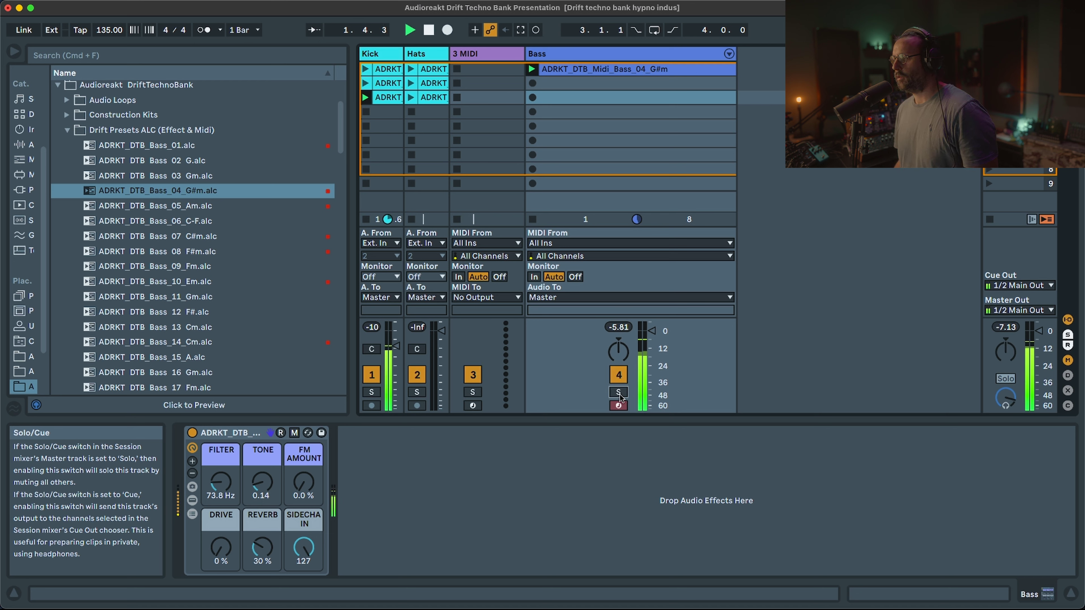
{"action": "left_click", "coordinate": [618, 392]}
- Load Bass_05_Am, raise its DECAY and MONO THICK macros, and unsolo the track
{"action": "key", "text": "Down"}
{"action": "key", "text": "Return"}
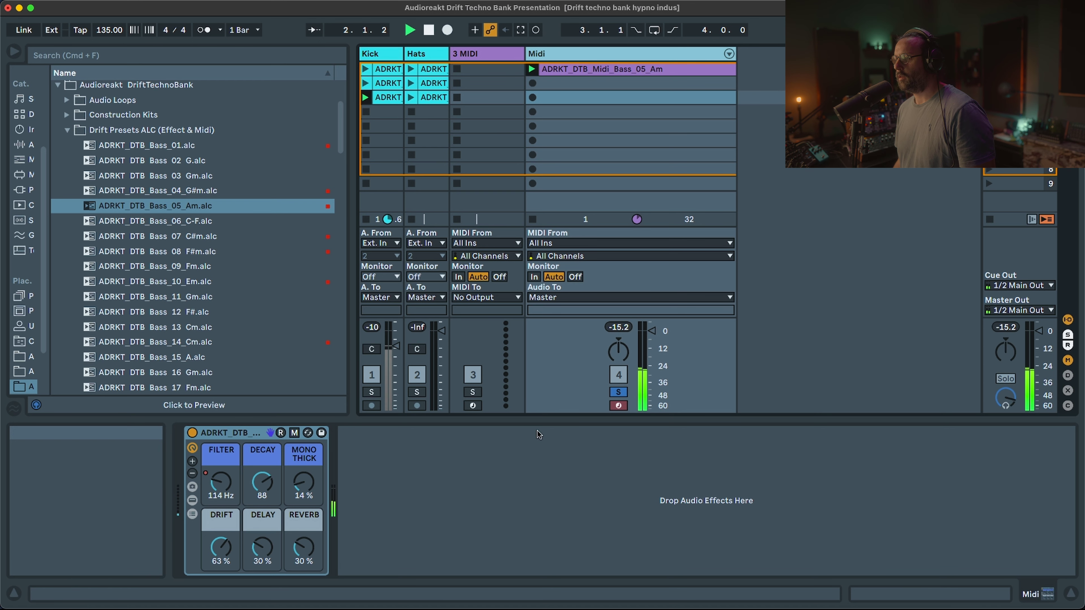
{"action": "left_click", "coordinate": [262, 482]}
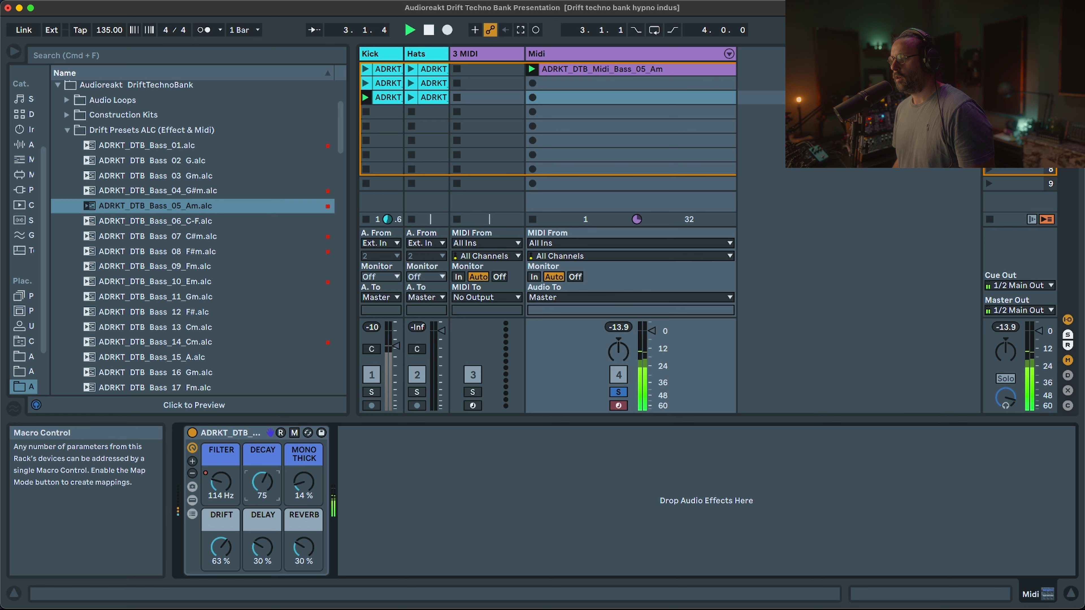
{"action": "left_click_drag", "start_coordinate": [262, 482], "coordinate": [273, 514]}
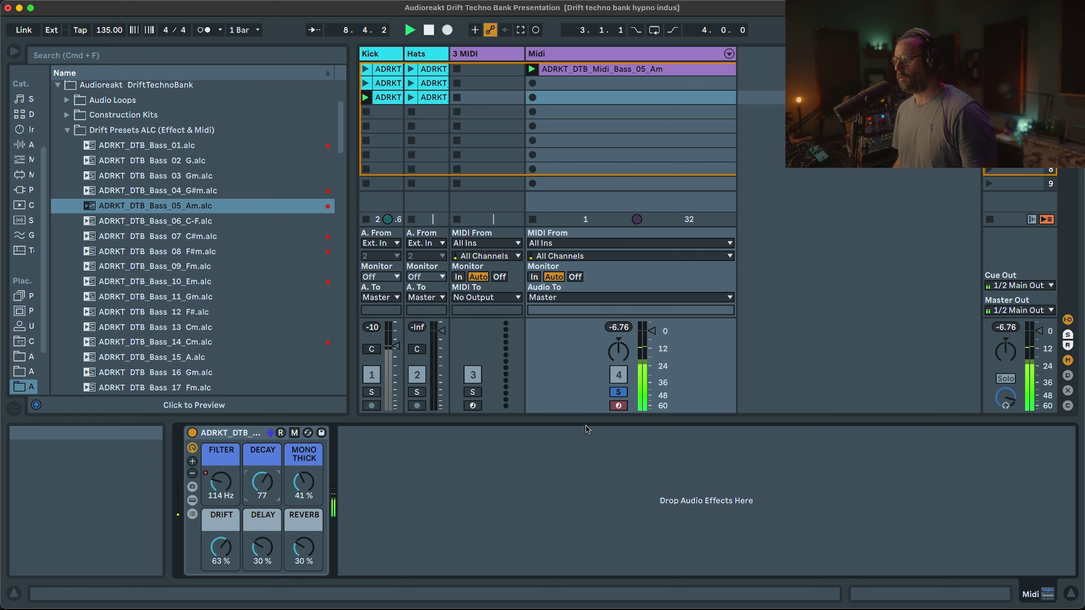
{"action": "left_click", "coordinate": [618, 392]}
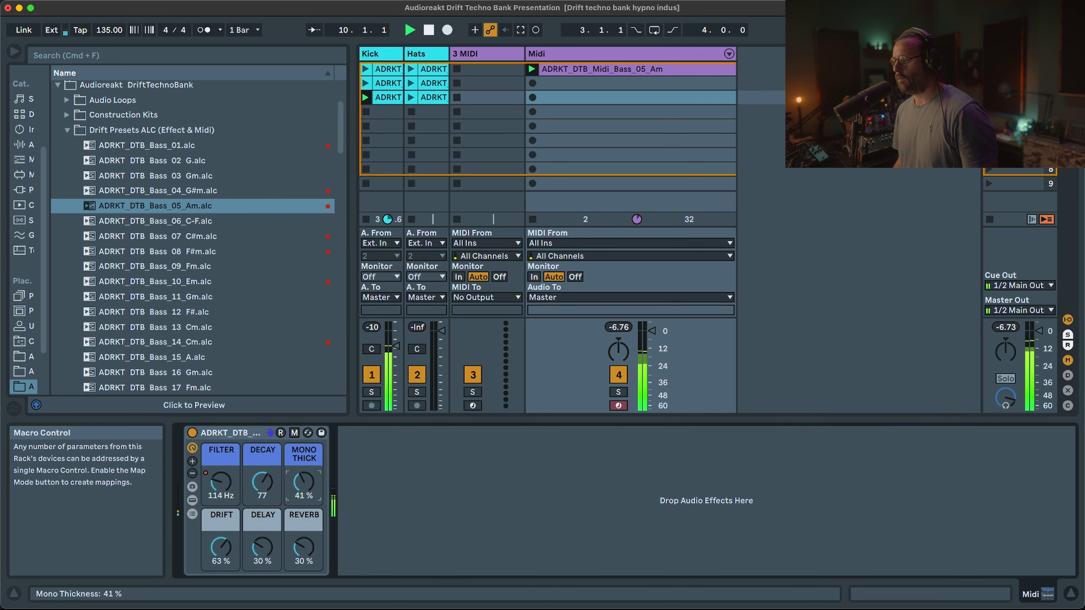
{"action": "left_click_drag", "start_coordinate": [304, 481], "coordinate": [304, 481]}
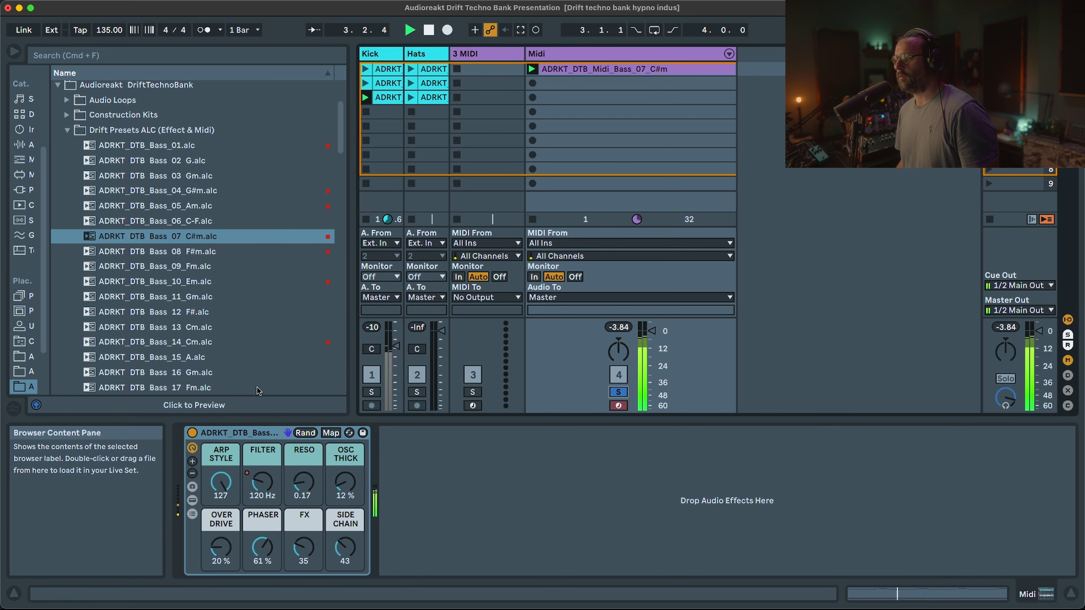
- Lower Bass_07's FILTER to 108 Hz, then load Bass_08_F#m, open its filter, and load Bass_10
{"action": "left_click", "coordinate": [262, 481]}
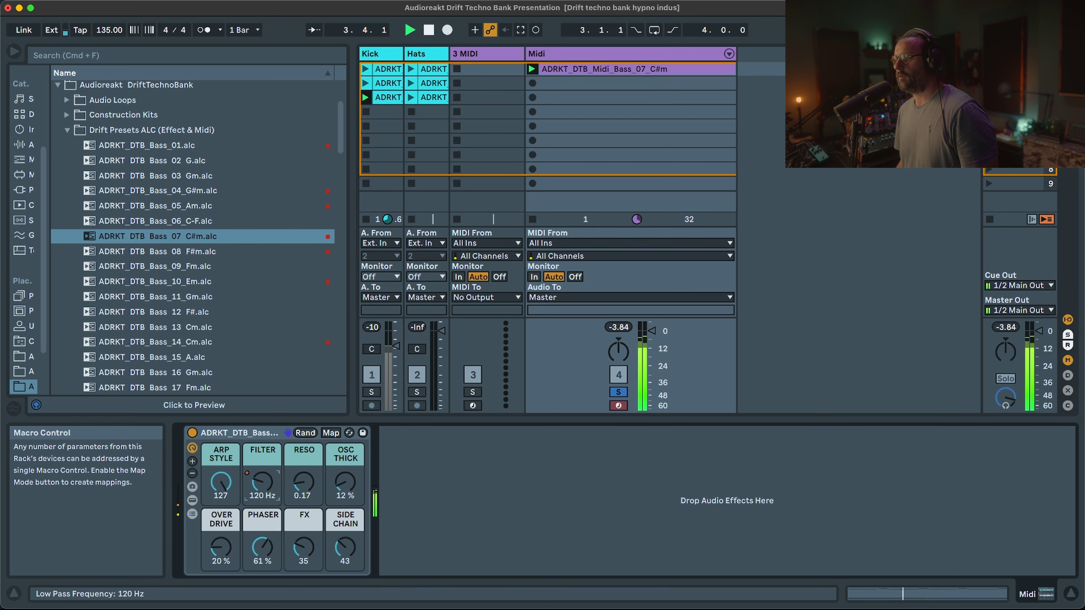
{"action": "left_click_drag", "start_coordinate": [262, 481], "coordinate": [255, 482]}
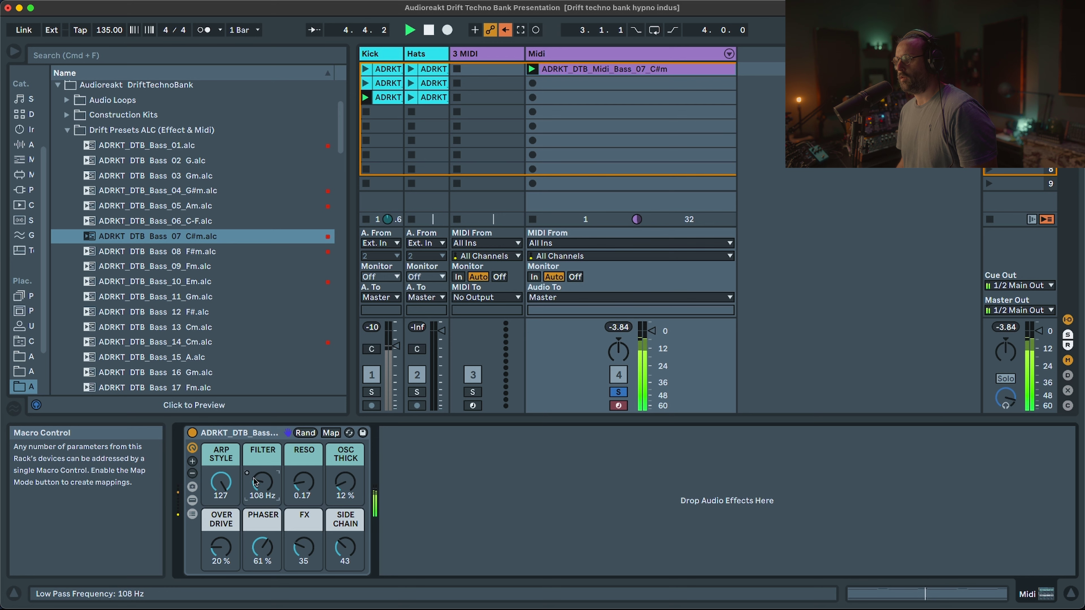
{"action": "double_click", "coordinate": [201, 251]}
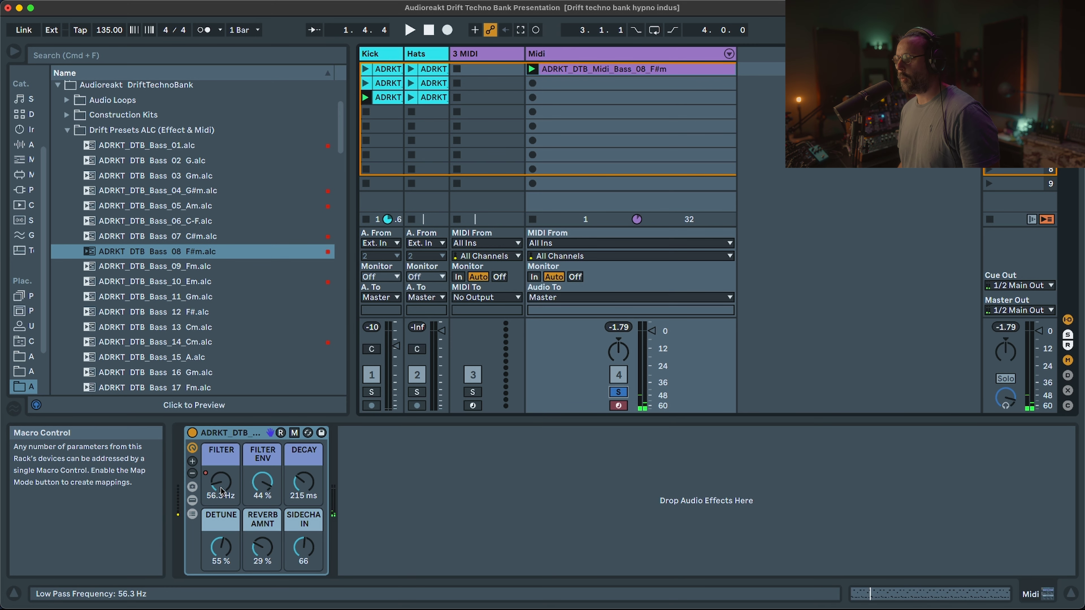
{"action": "mouse_move", "coordinate": [221, 490]}
{"action": "left_mouse_down"}
{"action": "mouse_move", "coordinate": [221, 460]}
{"action": "mouse_move", "coordinate": [221, 477]}
{"action": "left_mouse_up"}
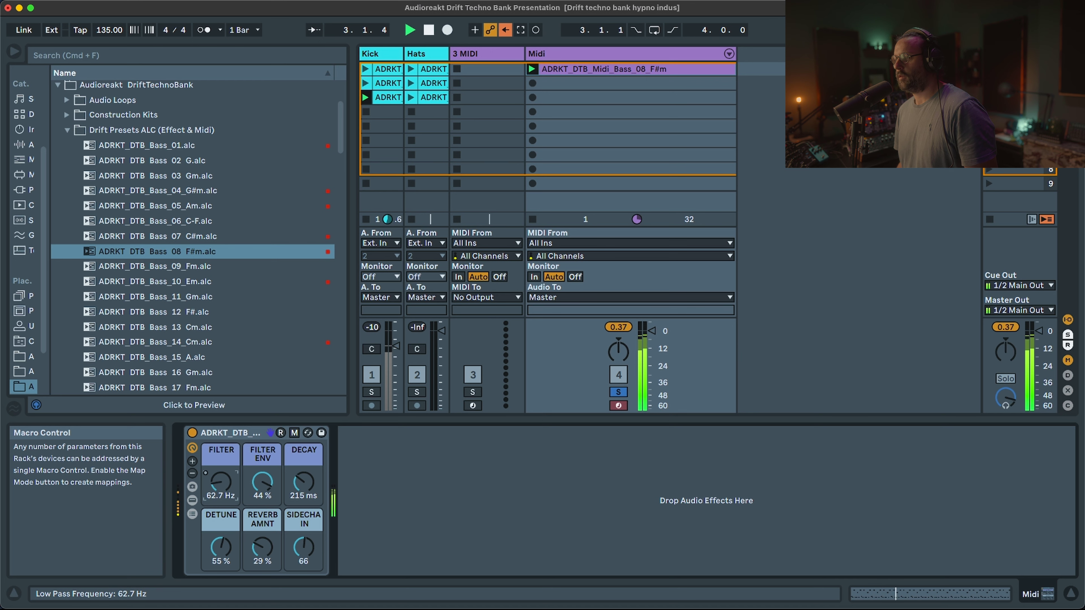
{"action": "key", "text": "Down"}
{"action": "key", "text": "Down"}
{"action": "key", "text": "Return"}
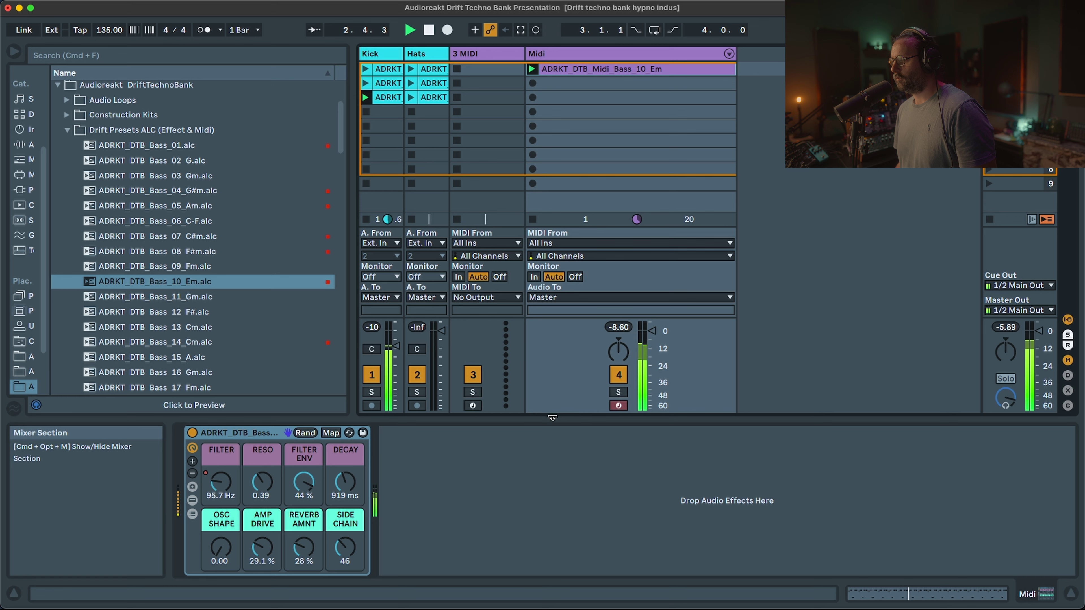
- Load Bass_14 and Bass_19, toggling Solo to compare them against the drums
{"action": "key", "text": "Down"}
{"action": "key", "text": "Down"}
{"action": "key", "text": "Down"}
{"action": "key", "text": "Down"}
{"action": "key", "text": "Return"}
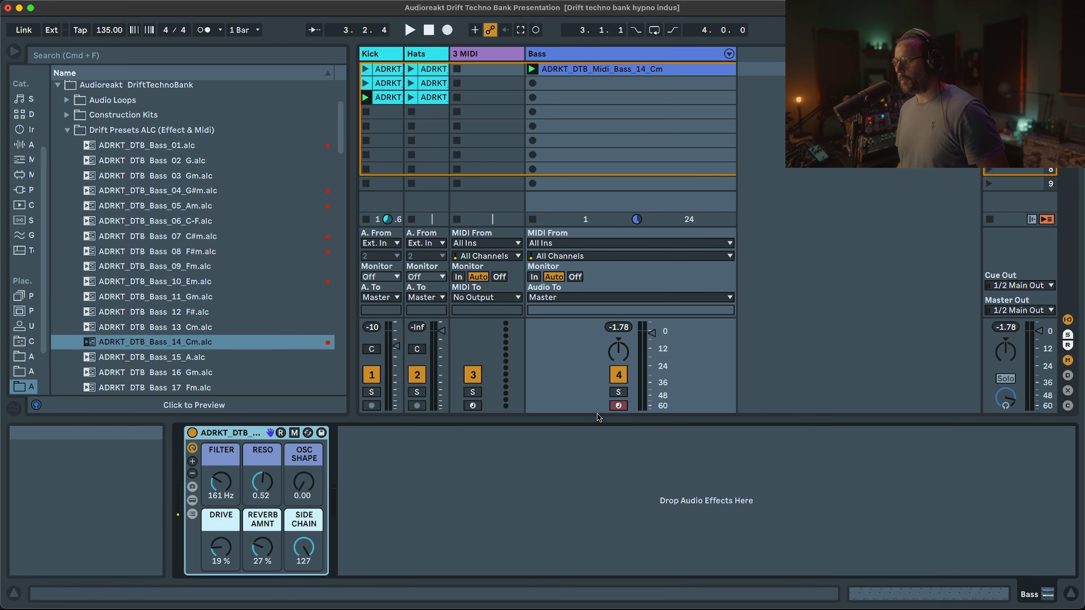
{"action": "left_click", "coordinate": [618, 392]}
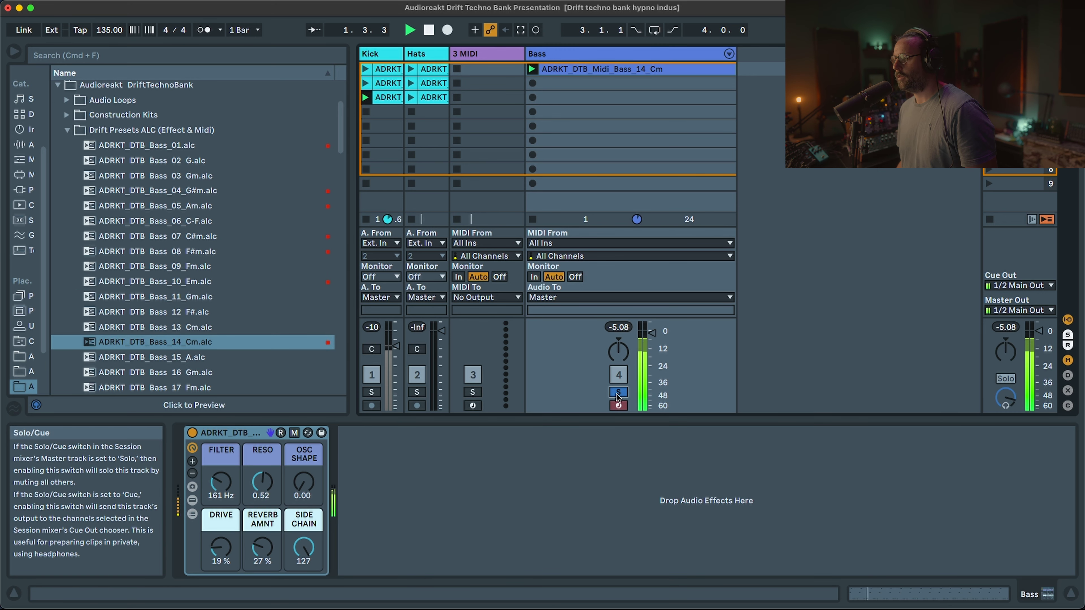
{"action": "left_click", "coordinate": [618, 392]}
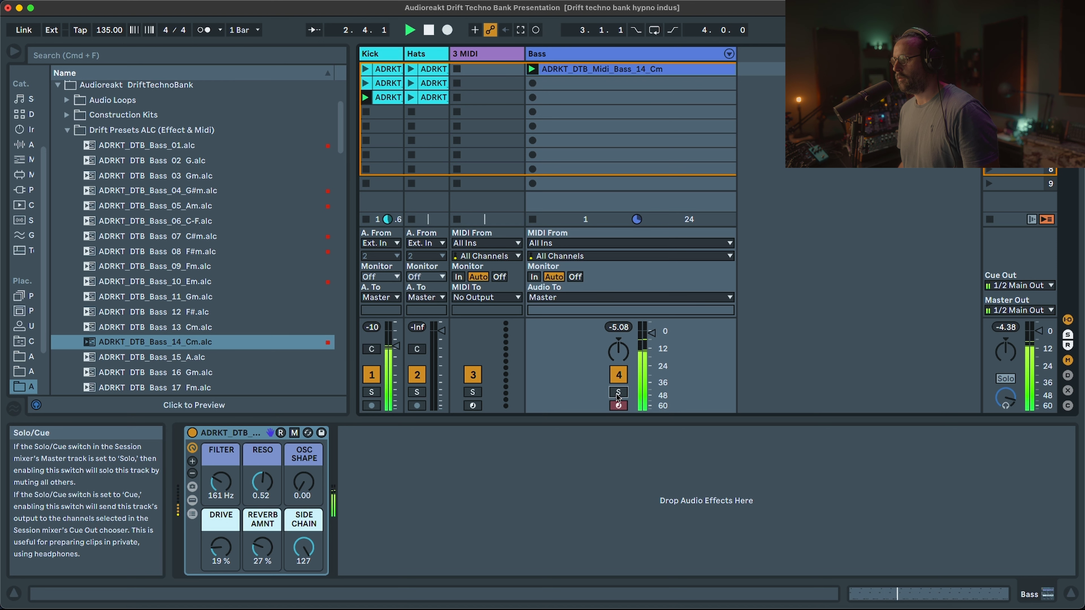
{"action": "left_click", "coordinate": [619, 392]}
{"action": "key", "text": "Down"}
{"action": "key", "text": "Down"}
{"action": "key", "text": "Down"}
{"action": "key", "text": "Down"}
{"action": "key", "text": "Down"}
{"action": "key", "text": "Return"}
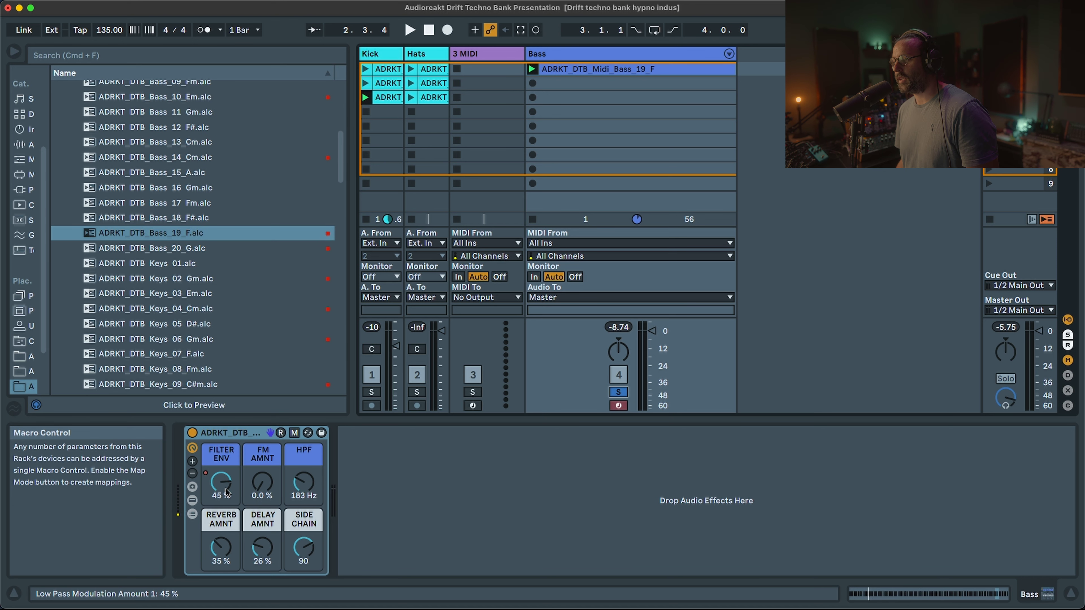
- Raise Bass_19's filter envelope amount and turn FM AMNT down to 29%
{"action": "left_click_drag", "start_coordinate": [226, 493], "coordinate": [262, 441]}
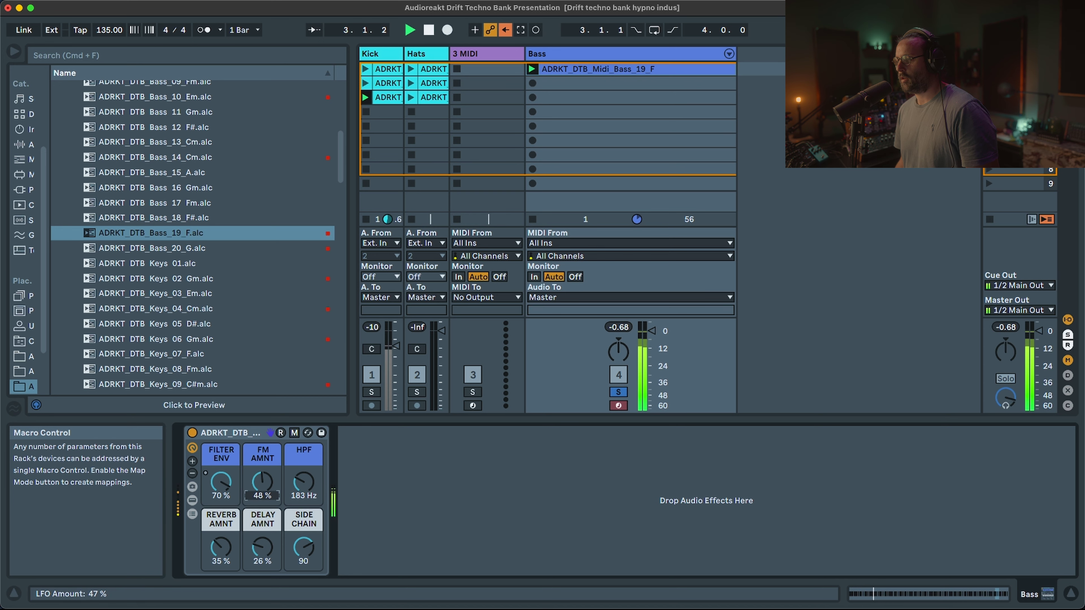
{"action": "right_click", "coordinate": [262, 482]}
{"action": "key", "text": "Escape"}
{"action": "left_click_drag", "start_coordinate": [262, 482], "coordinate": [262, 512]}
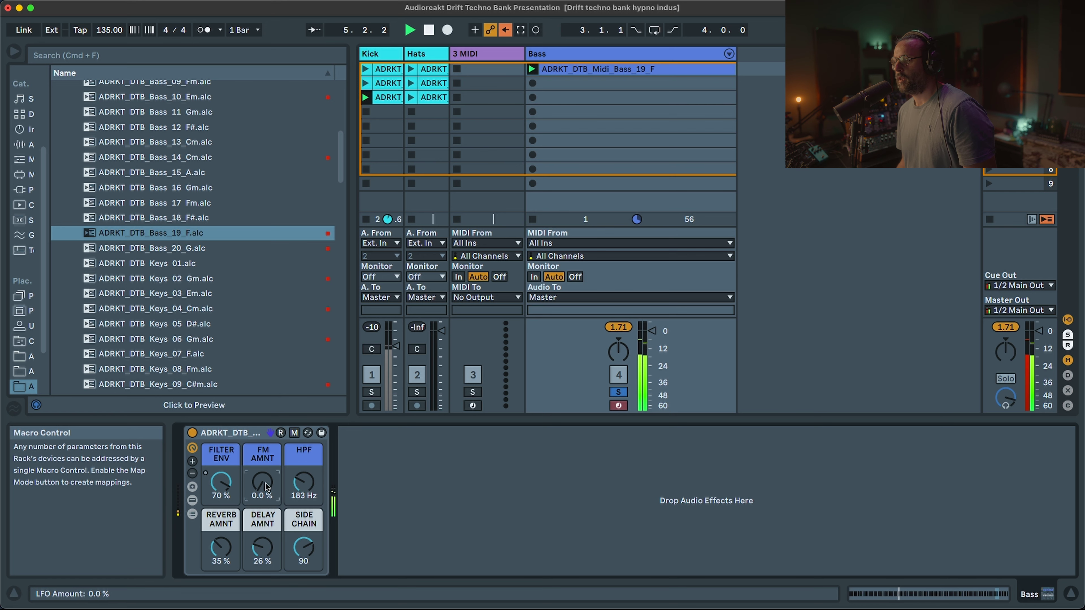
- Load and play Keys_02_Gm, then Keys_04_Cm with filter at 226 Hz and decay 1.95 s
{"action": "left_click_drag", "start_coordinate": [150, 278], "coordinate": [532, 71]}
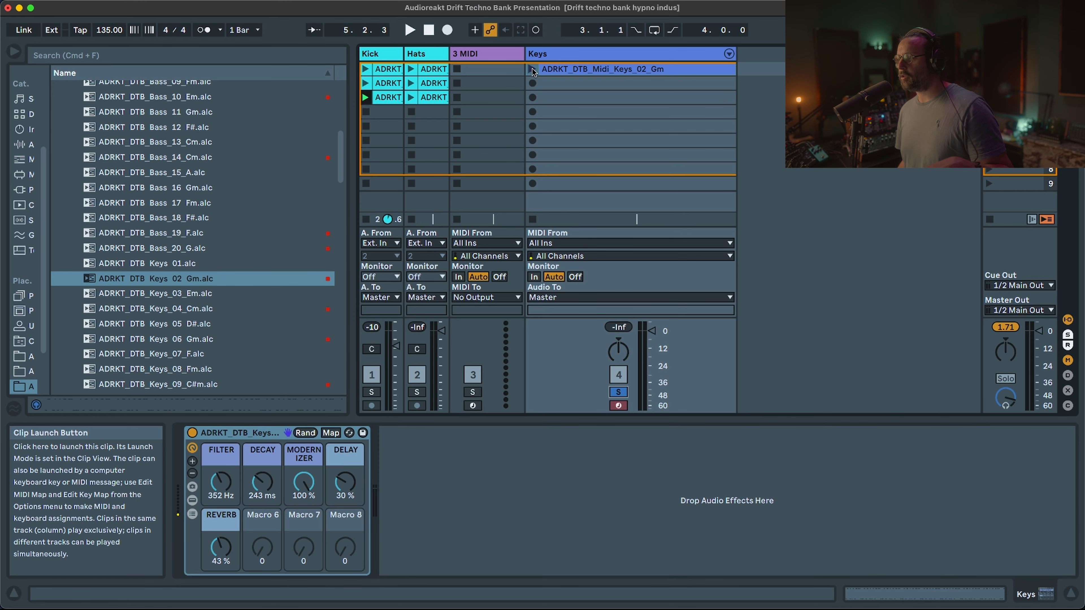
{"action": "left_click", "coordinate": [533, 71]}
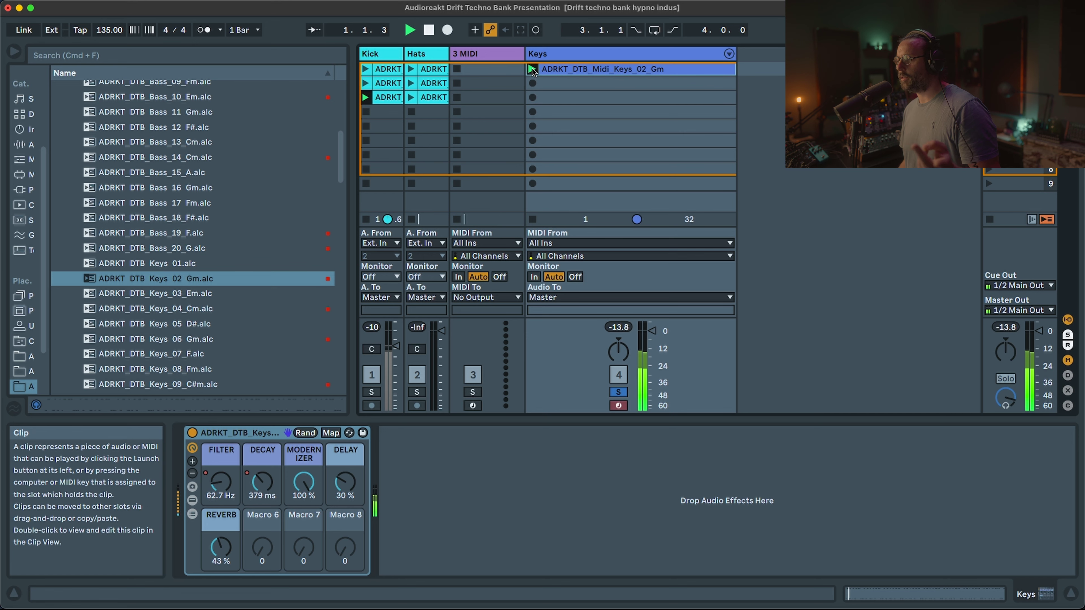
{"action": "mouse_move", "coordinate": [221, 482]}
{"action": "left_mouse_down"}
{"action": "mouse_move", "coordinate": [221, 464]}
{"action": "mouse_move", "coordinate": [262, 465]}
{"action": "mouse_move", "coordinate": [262, 495]}
{"action": "mouse_move", "coordinate": [221, 489]}
{"action": "mouse_move", "coordinate": [234, 471]}
{"action": "left_mouse_up"}
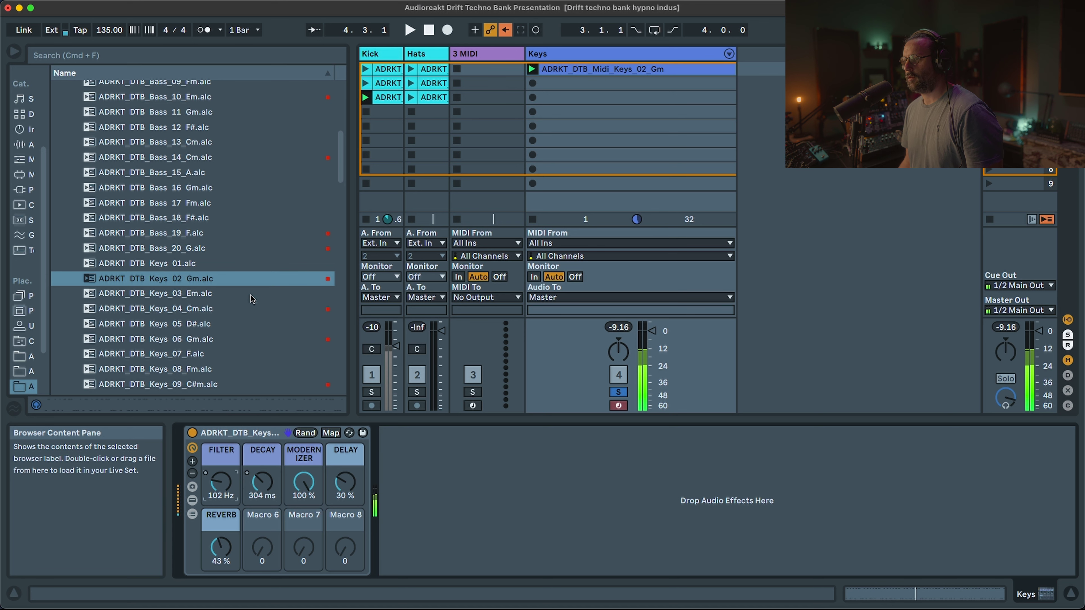
{"action": "double_click", "coordinate": [153, 309]}
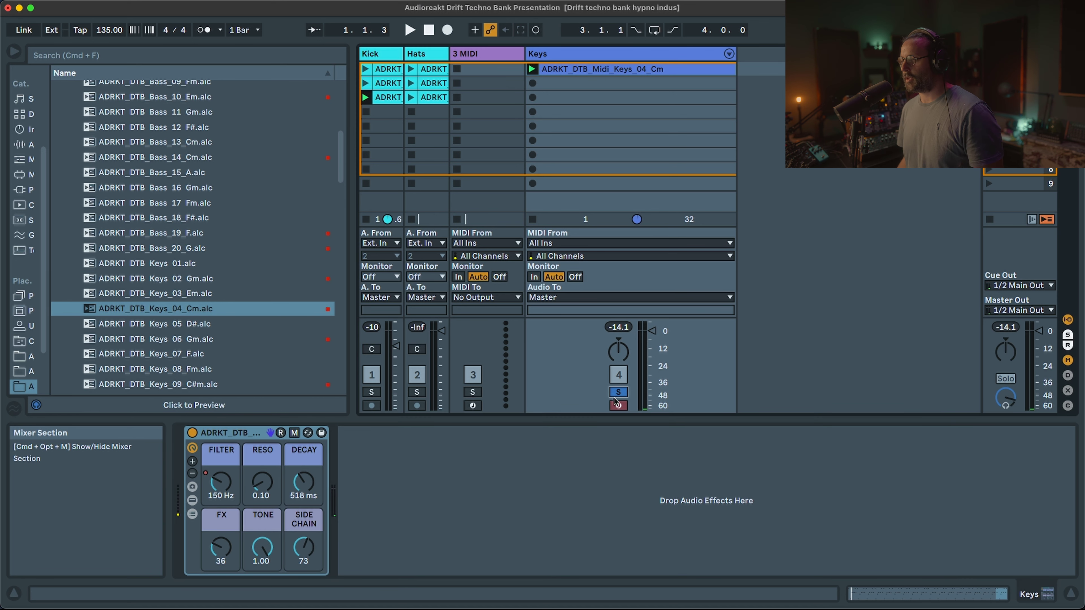
{"action": "key", "text": "space"}
{"action": "left_click_drag", "start_coordinate": [221, 486], "coordinate": [221, 475]}
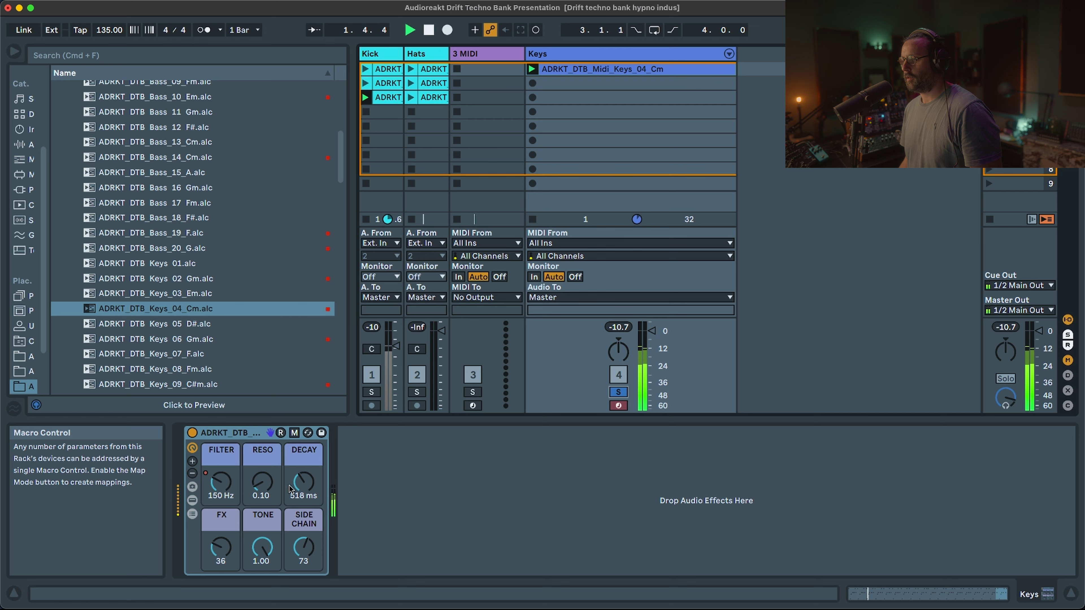
{"action": "left_click_drag", "start_coordinate": [303, 482], "coordinate": [303, 459]}
{"action": "mouse_move", "coordinate": [262, 548]}
{"action": "left_mouse_down"}
{"action": "mouse_move", "coordinate": [262, 560]}
{"action": "mouse_move", "coordinate": [262, 539]}
{"action": "left_mouse_up"}
- Load Keys_06_Gm with the track unsoloed at -5.3 dB, then Keys_09_C#m with filter adjustments
{"action": "key", "text": "Down"}
{"action": "key", "text": "Down"}
{"action": "key", "text": "Return"}
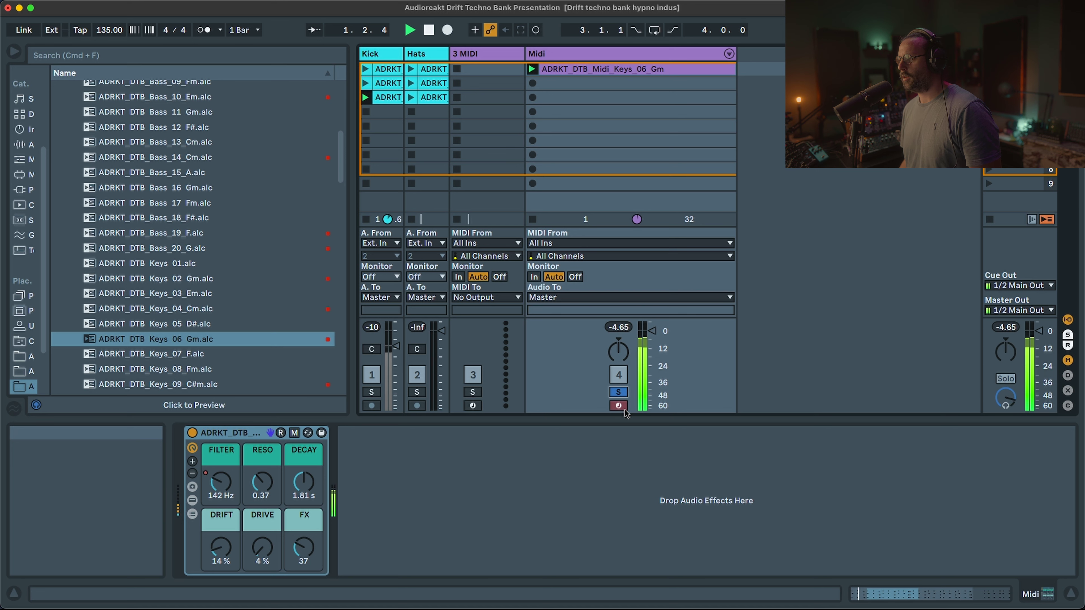
{"action": "left_click", "coordinate": [622, 395]}
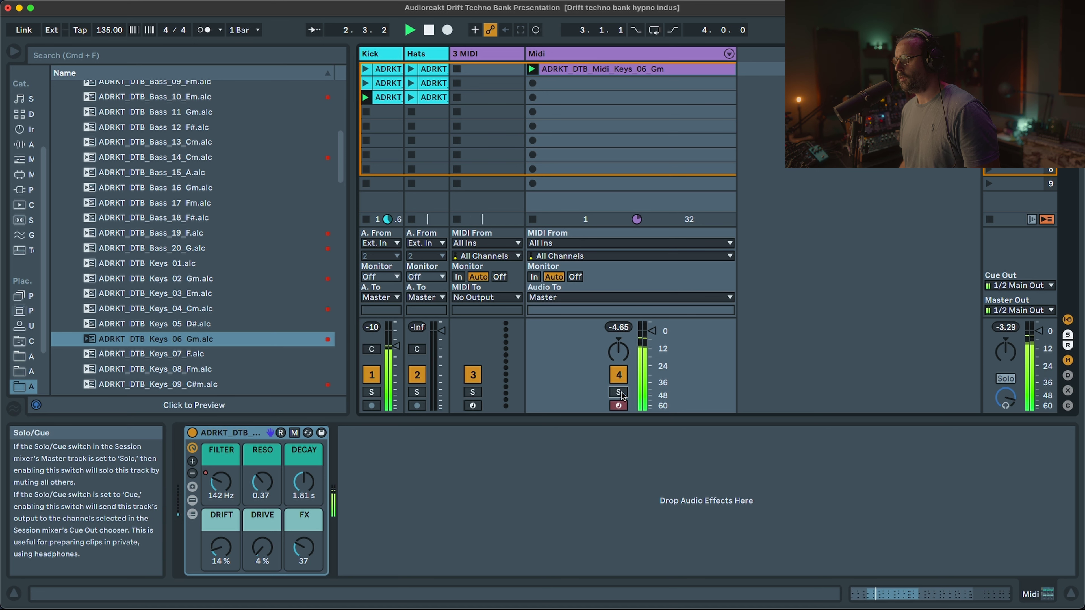
{"action": "left_click_drag", "start_coordinate": [652, 331], "coordinate": [651, 339]}
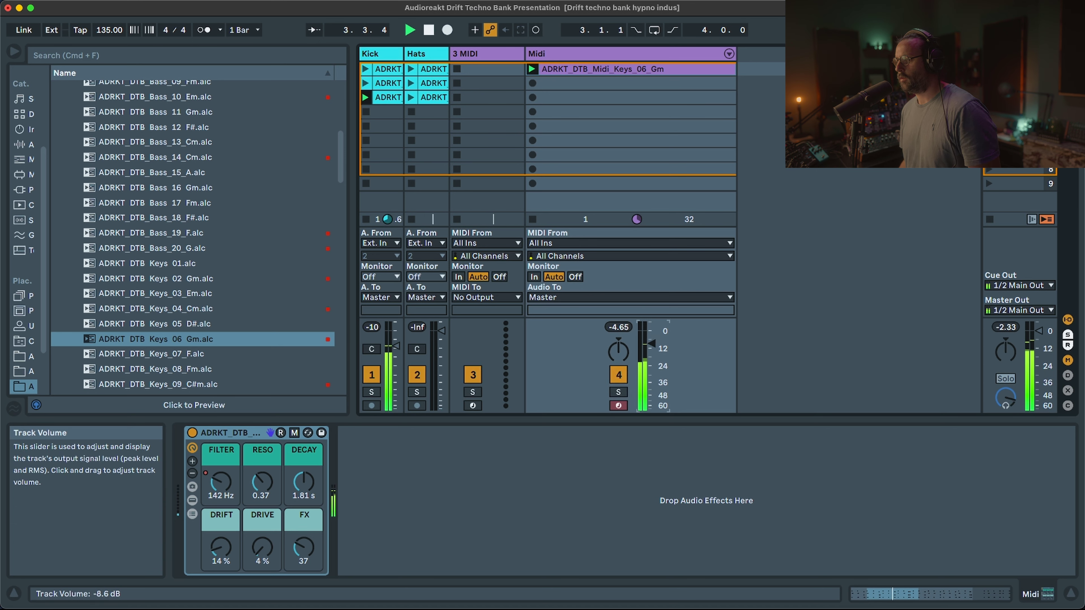
{"action": "left_click", "coordinate": [189, 385]}
{"action": "double_click", "coordinate": [189, 384]}
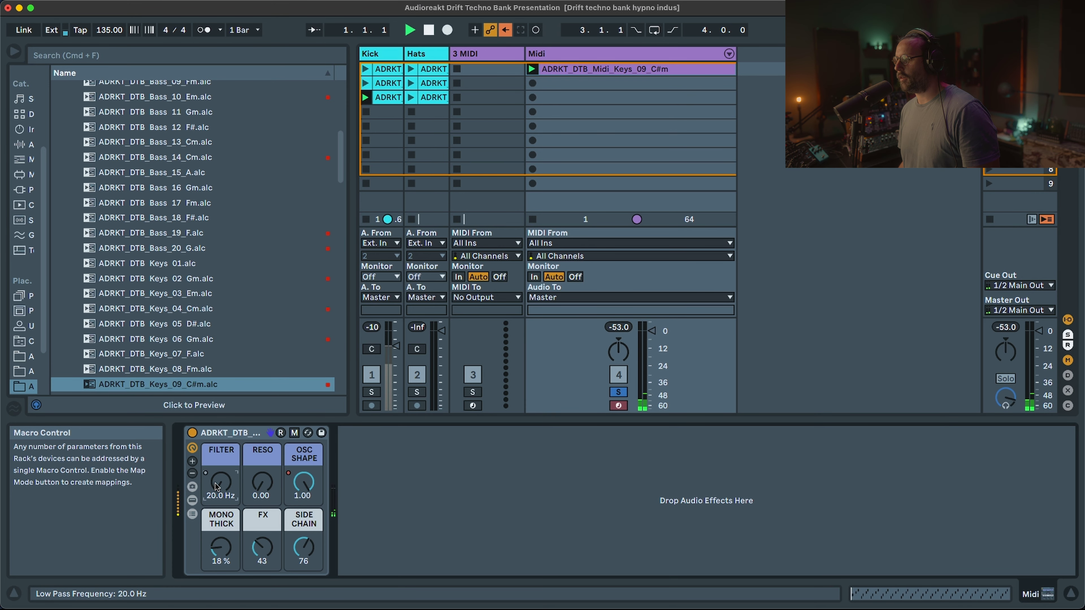
{"action": "mouse_move", "coordinate": [217, 486]}
{"action": "left_mouse_down"}
{"action": "mouse_move", "coordinate": [216, 444]}
{"action": "mouse_move", "coordinate": [221, 500]}
{"action": "left_mouse_up"}
{"action": "left_click_drag", "start_coordinate": [221, 546], "coordinate": [221, 532]}
- Load Keys_11_Gm: decay 68, drift 53%, mono thickness 39%, filter cutoff 108 Hz
{"action": "key", "text": "Down"}
{"action": "key", "text": "Down"}
{"action": "key", "text": "Return"}
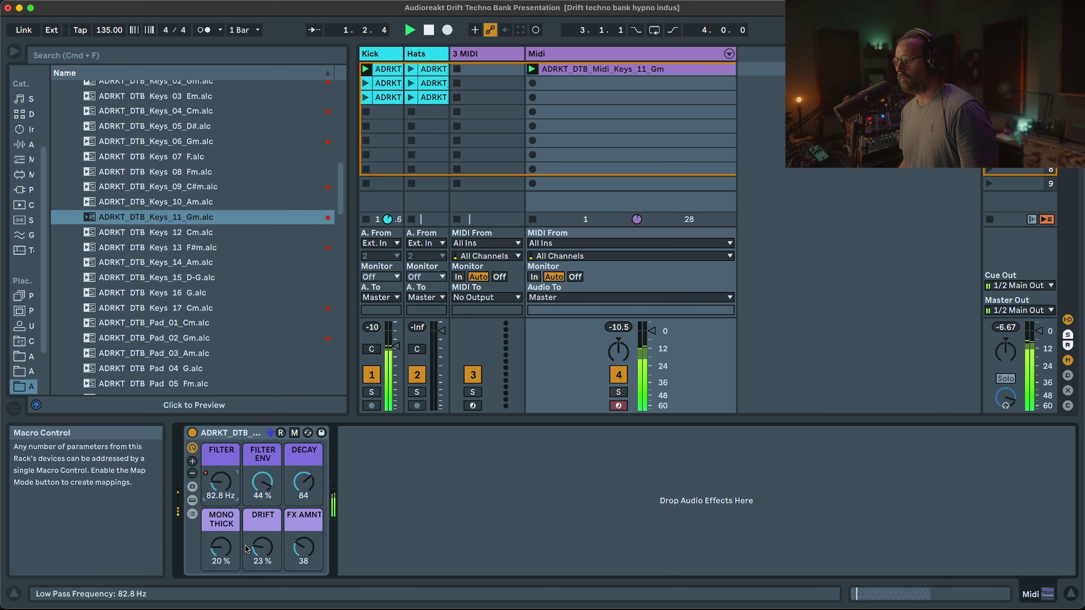
{"action": "left_click_drag", "start_coordinate": [303, 482], "coordinate": [304, 482]}
{"action": "left_click_drag", "start_coordinate": [273, 544], "coordinate": [274, 531]}
{"action": "left_click_drag", "start_coordinate": [221, 547], "coordinate": [221, 539]}
{"action": "left_click_drag", "start_coordinate": [221, 482], "coordinate": [221, 495]}
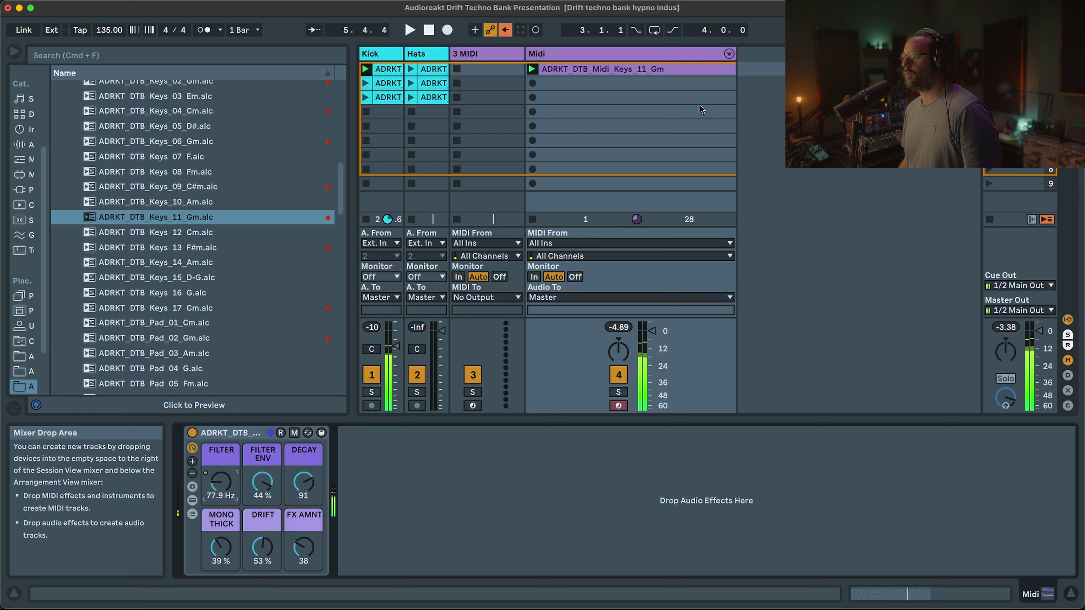
- Load Keys_13_F#m, unsolo it, set filter cutoff to 38.4 Hz and decay to 518 ms
{"action": "double_click", "coordinate": [184, 248]}
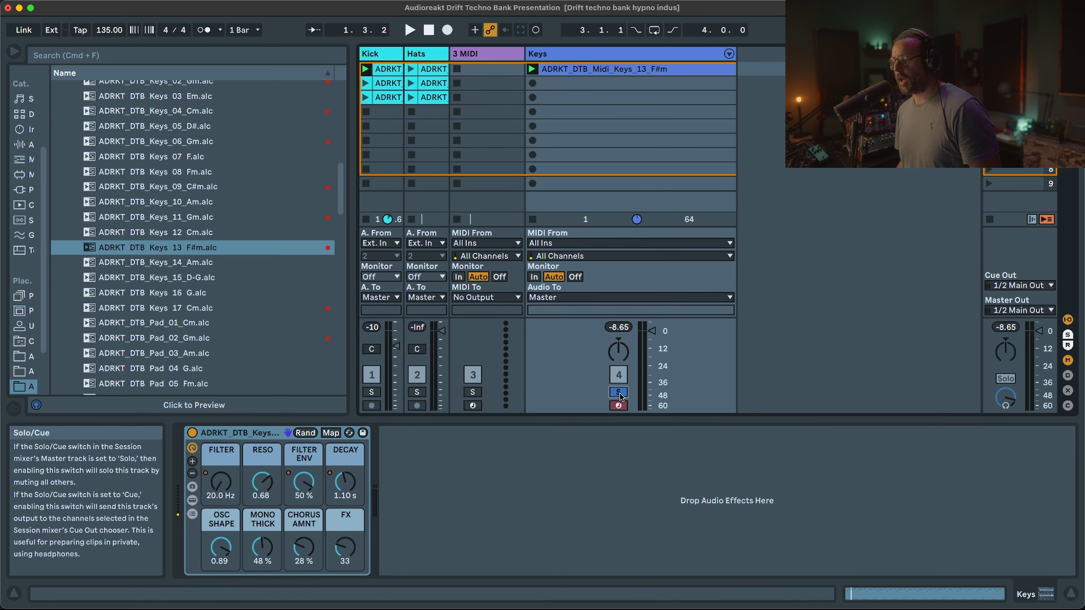
{"action": "left_click", "coordinate": [618, 393]}
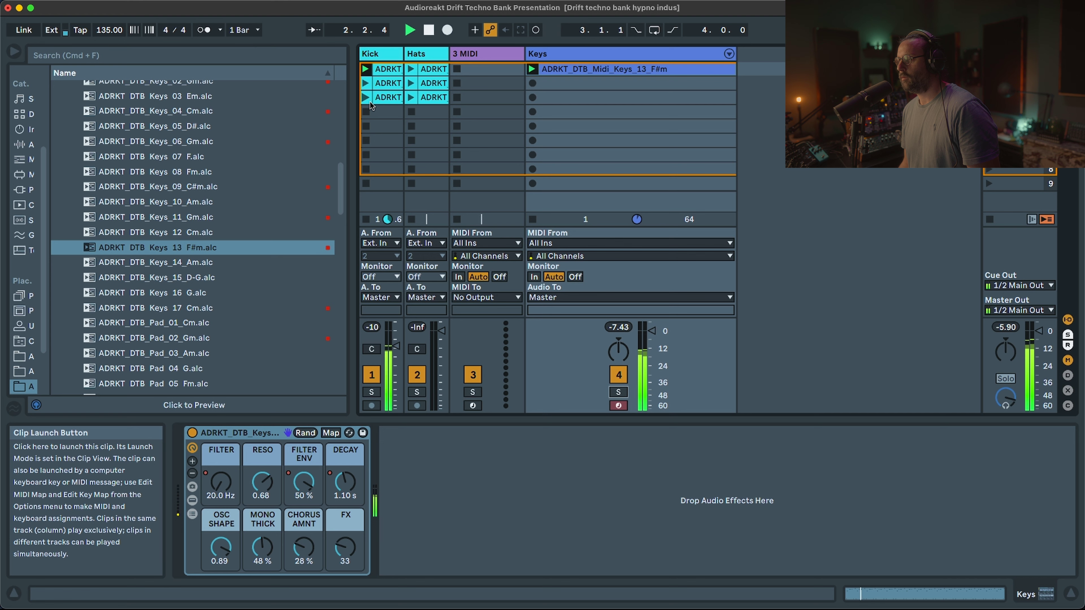
{"action": "left_click_drag", "start_coordinate": [226, 490], "coordinate": [225, 490]}
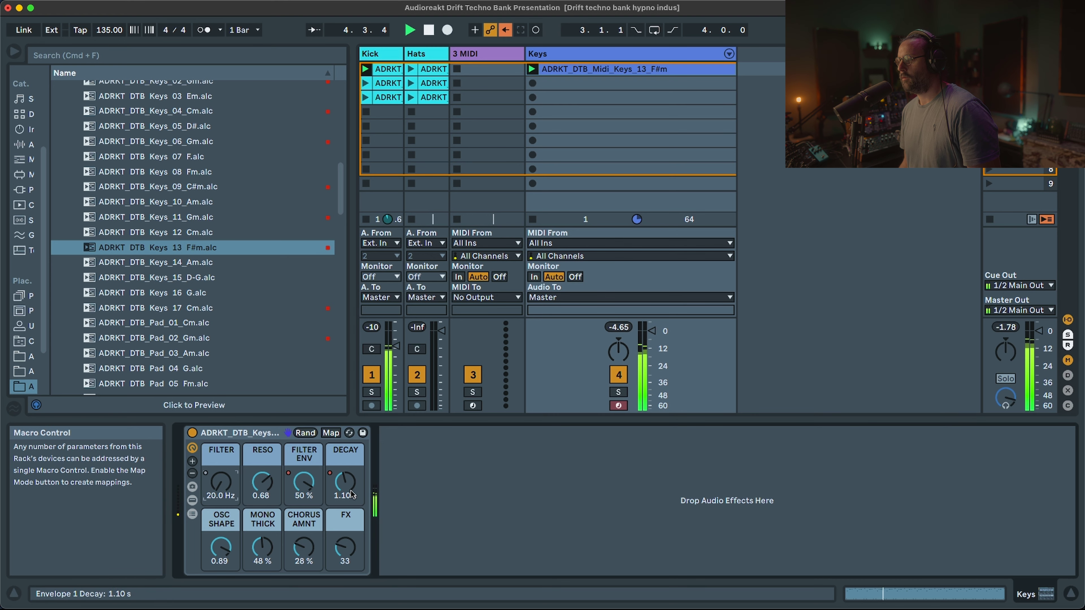
{"action": "left_click_drag", "start_coordinate": [351, 490], "coordinate": [351, 496]}
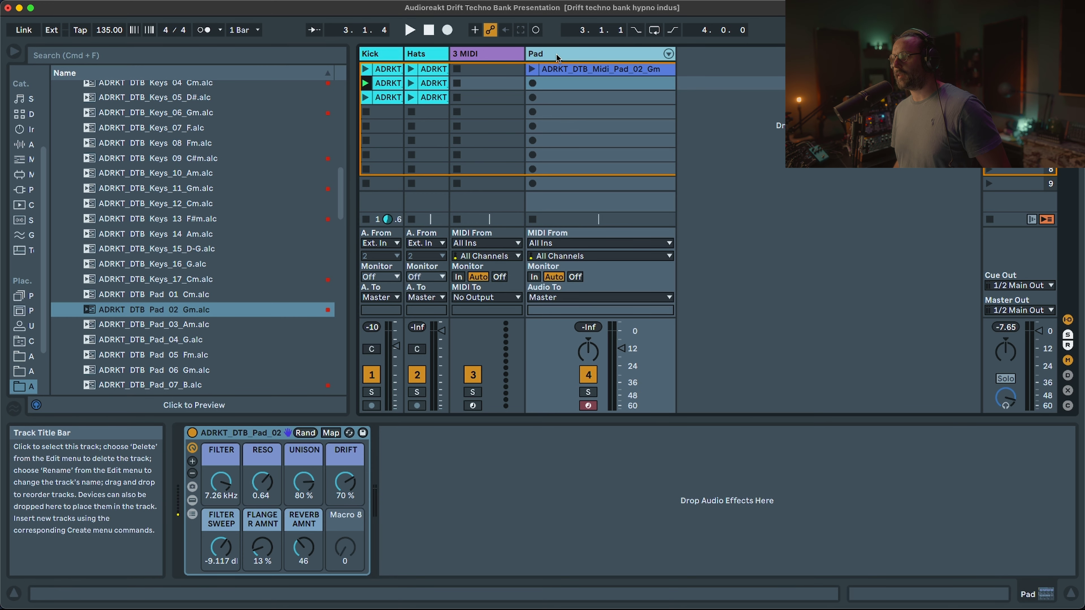
- Launch the Pad_02_Gm clip with the Pad track soloed
{"action": "left_click", "coordinate": [532, 69]}
{"action": "left_click", "coordinate": [588, 392]}
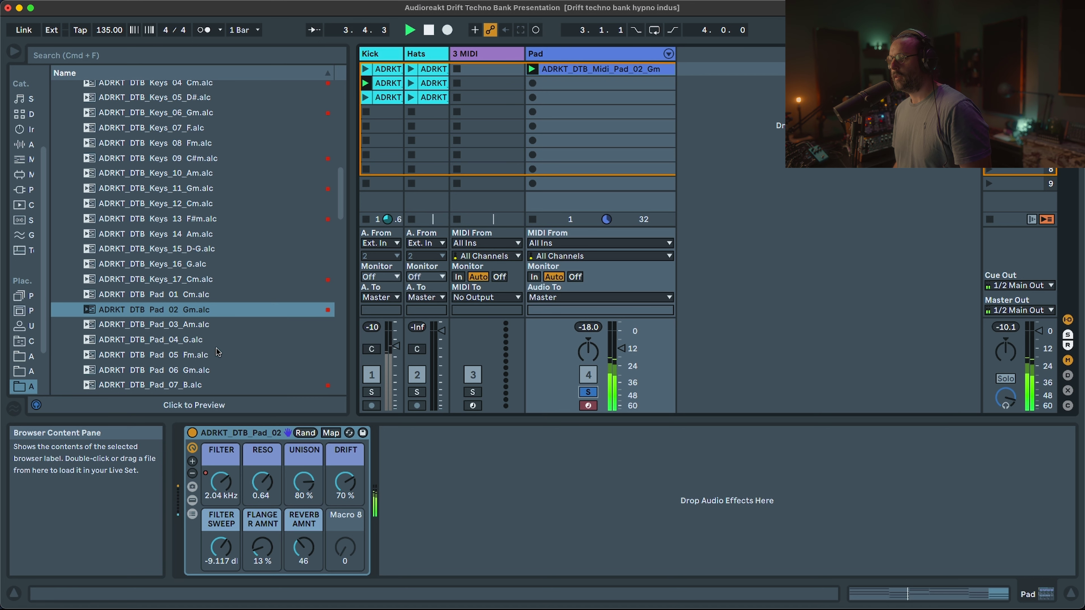
{"action": "scroll", "coordinate": [210, 366], "scroll_direction": "down", "scroll_amount": 1}
- Audition Pad_07_B, then load Pad_08_F#m and open its filter to about 1.8 kHz
{"action": "double_click", "coordinate": [204, 371]}
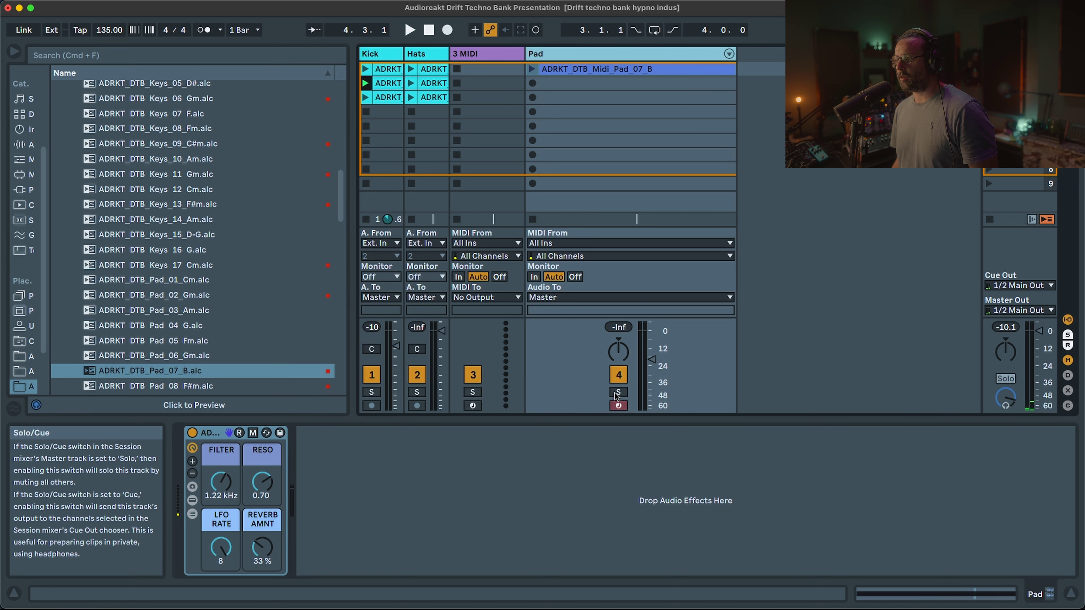
{"action": "left_click", "coordinate": [531, 69]}
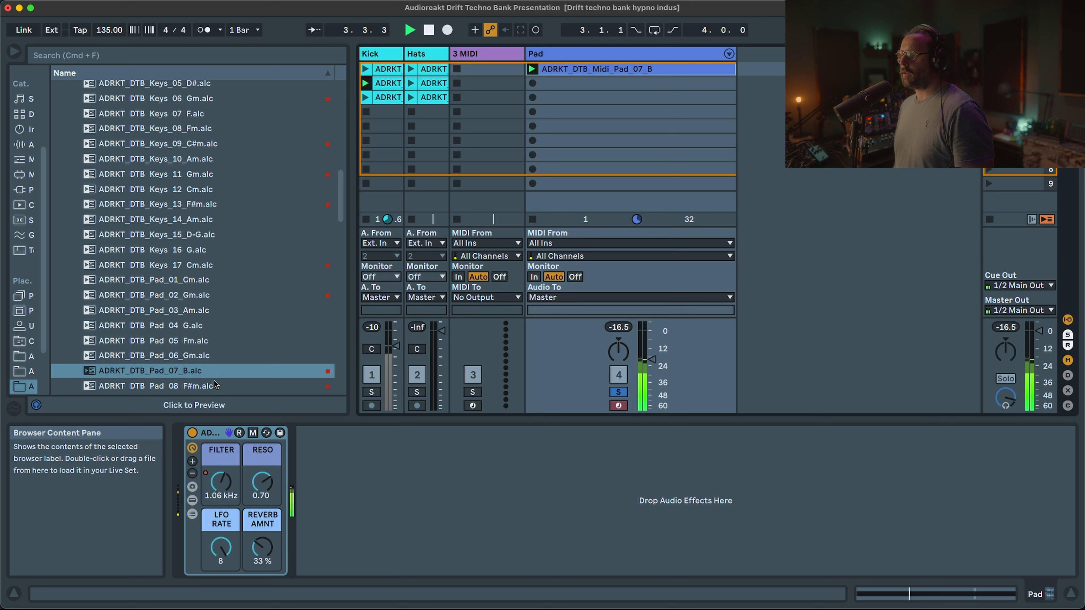
{"action": "double_click", "coordinate": [191, 386]}
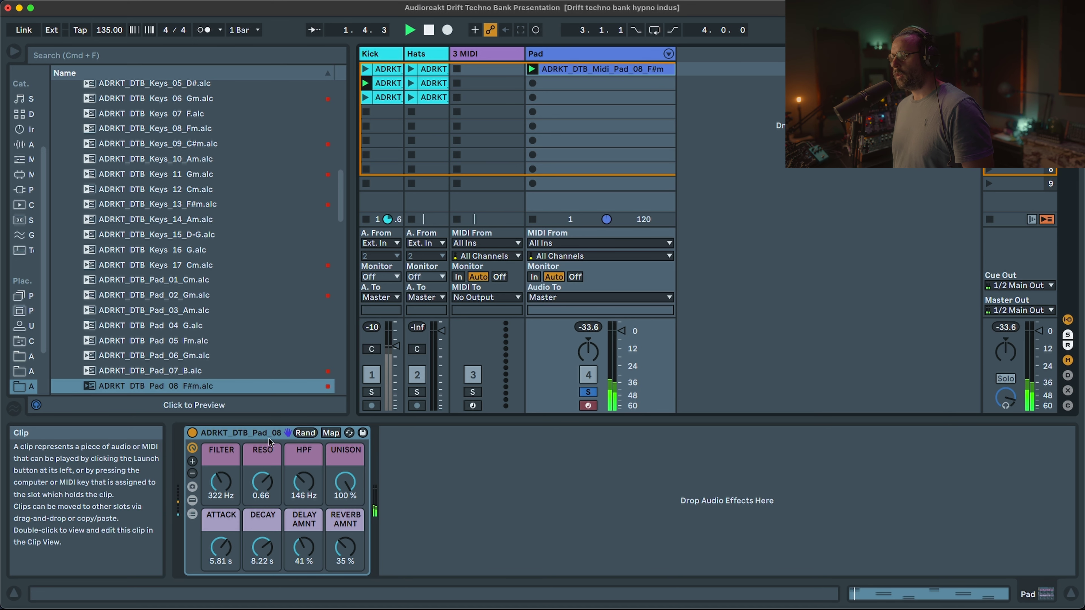
{"action": "left_click_drag", "start_coordinate": [222, 491], "coordinate": [222, 461]}
- Load Stab_01, preview Stab_02_C, then load Stab_05_Gm onto the Stab track
{"action": "scroll", "coordinate": [153, 307], "scroll_direction": "down", "scroll_amount": 3}
{"action": "double_click", "coordinate": [153, 302]}
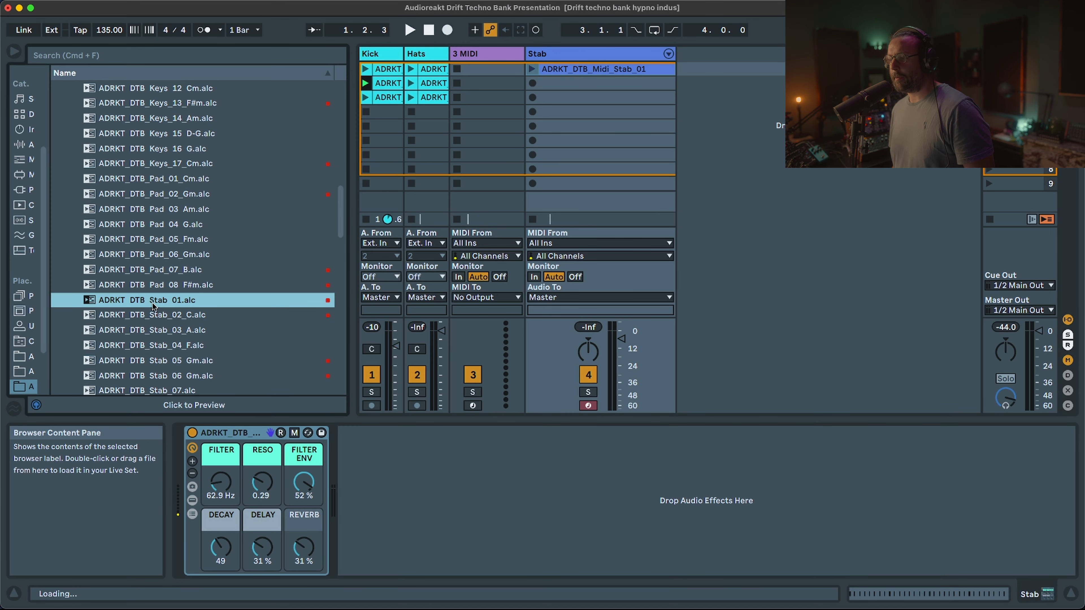
{"action": "left_click", "coordinate": [163, 315]}
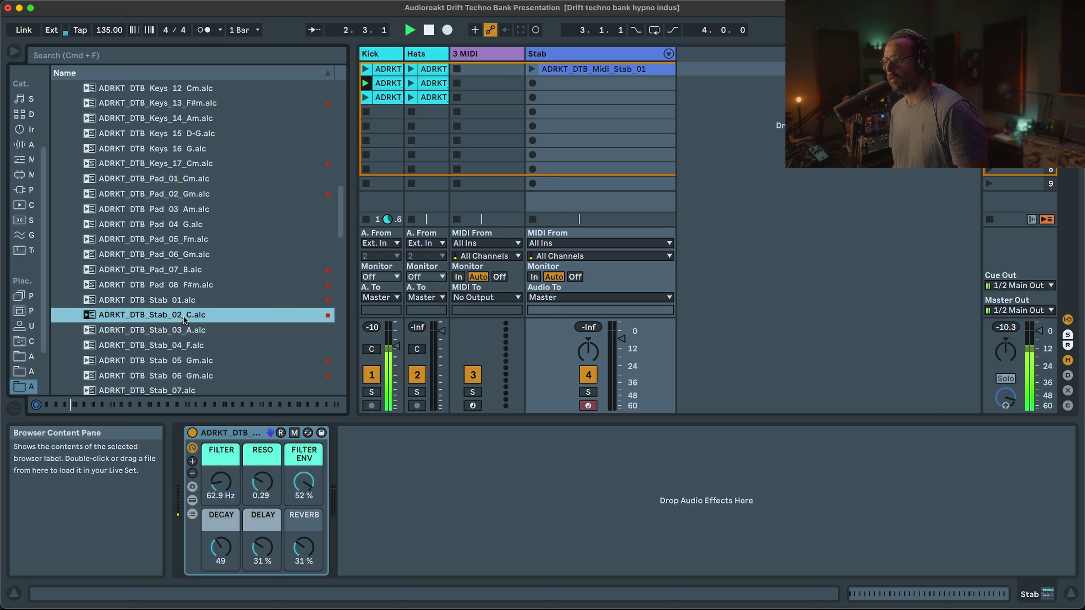
{"action": "double_click", "coordinate": [179, 362]}
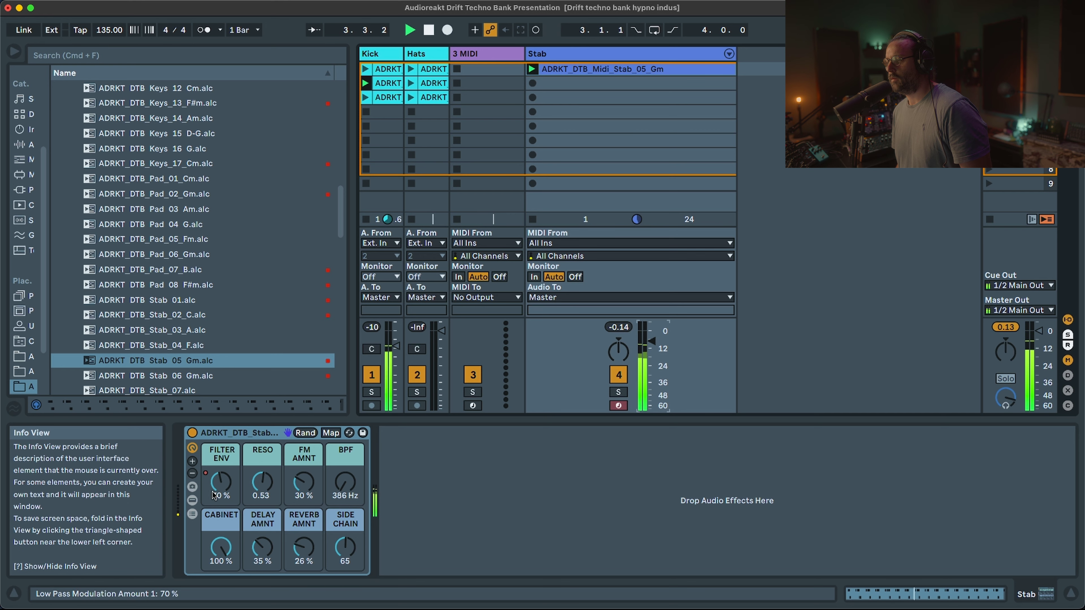
- Raise resonance to 0.64, load Stab_06_Gm, unsolo the track and lower it to -5 dB
{"action": "left_click_drag", "start_coordinate": [272, 496], "coordinate": [265, 491]}
{"action": "double_click", "coordinate": [156, 376]}
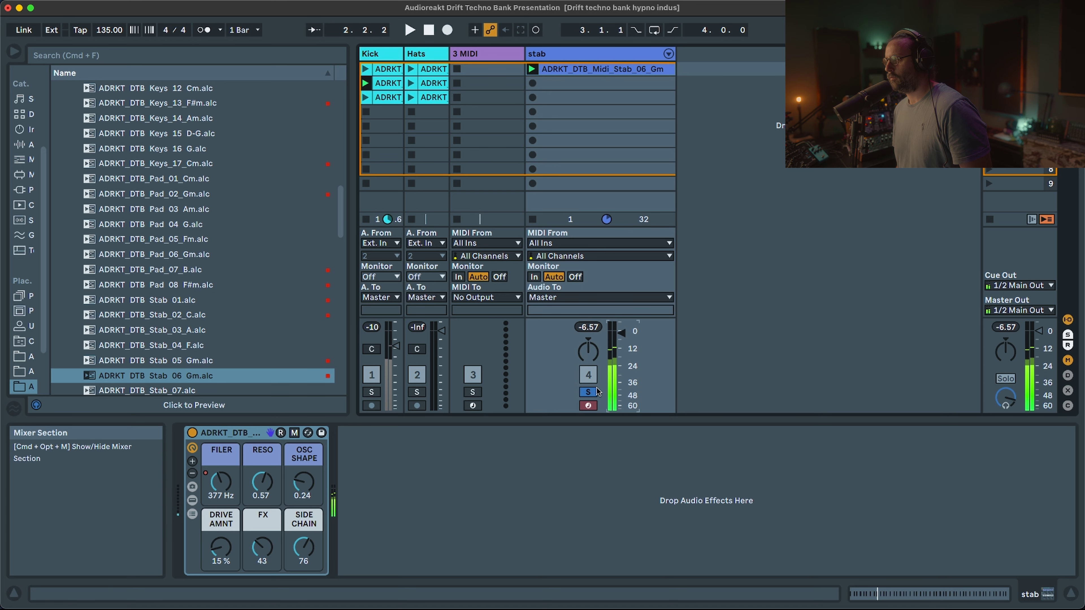
{"action": "left_click", "coordinate": [588, 391]}
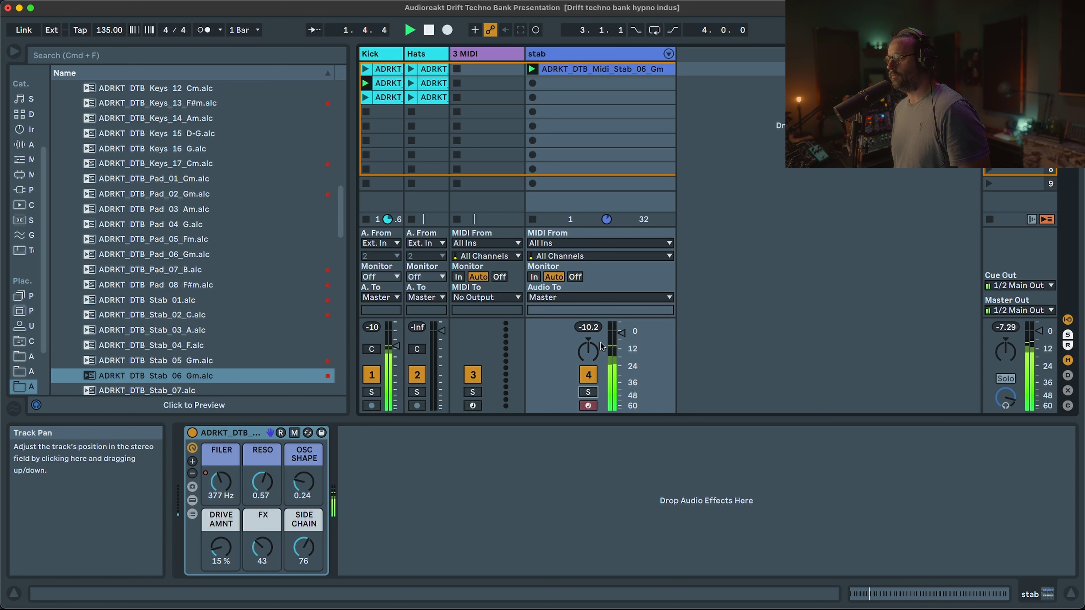
{"action": "left_click_drag", "start_coordinate": [623, 336], "coordinate": [625, 343]}
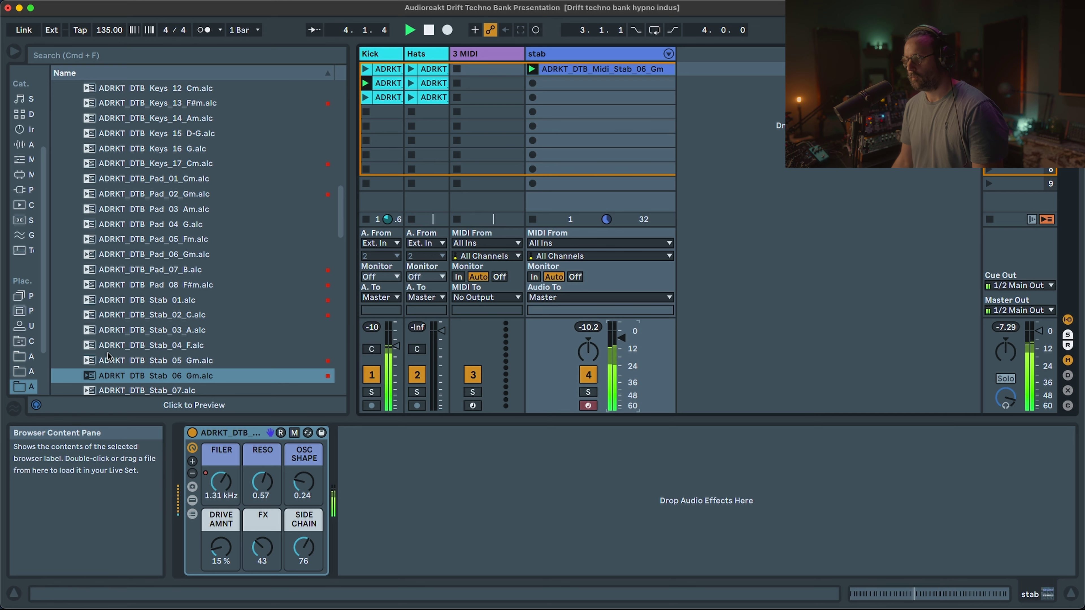
{"action": "scroll", "coordinate": [185, 350], "scroll_direction": "down", "scroll_amount": 5}
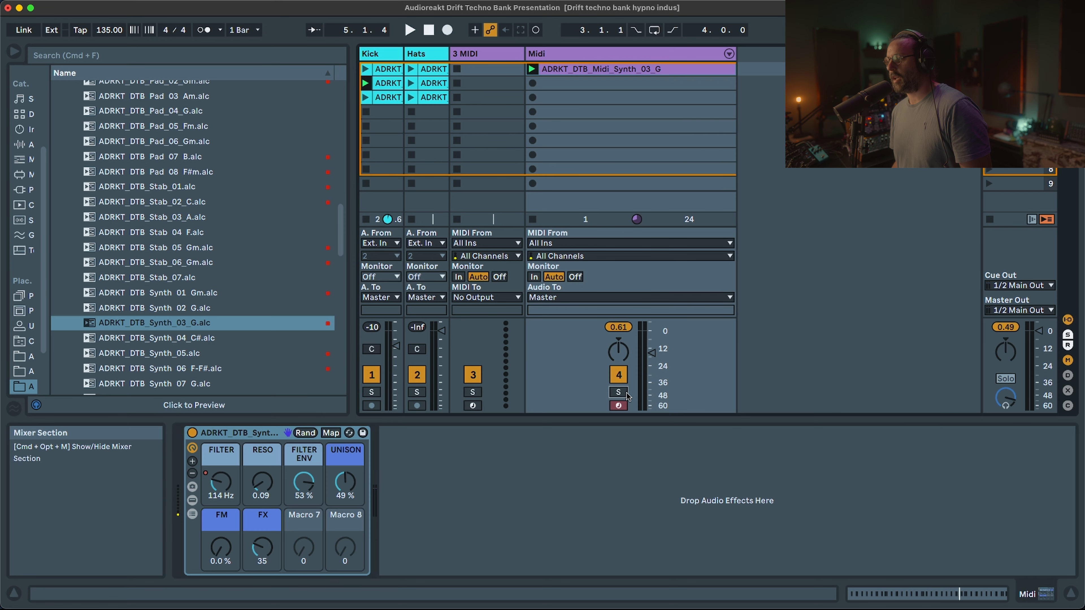
- Start playback and turn the FM macro up to 24 %
{"action": "key", "text": "space"}
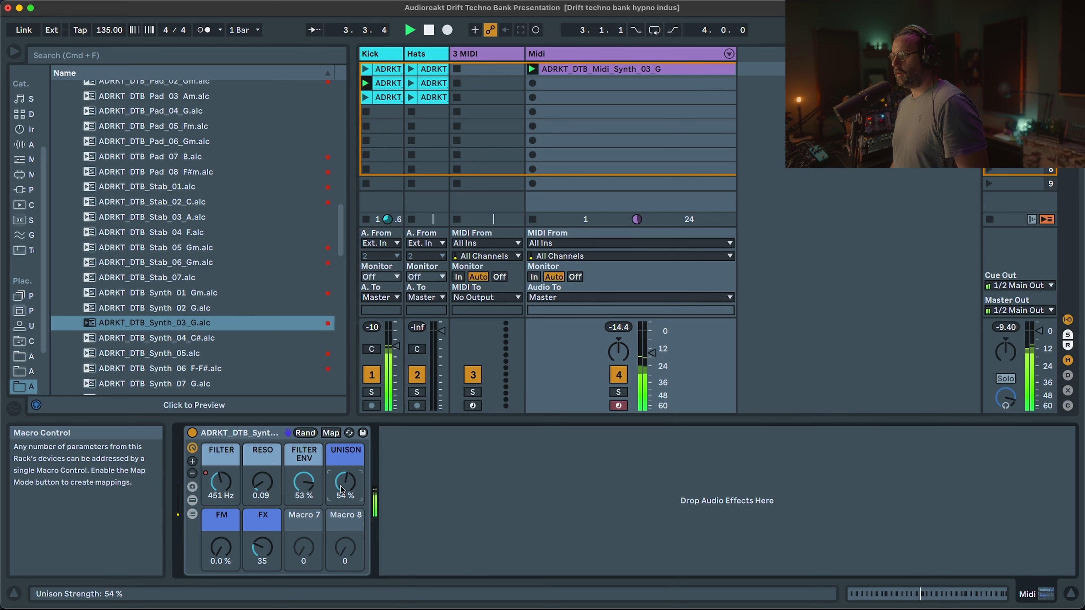
{"action": "left_click", "coordinate": [221, 547]}
{"action": "left_click_drag", "start_coordinate": [220, 547], "coordinate": [221, 528]}
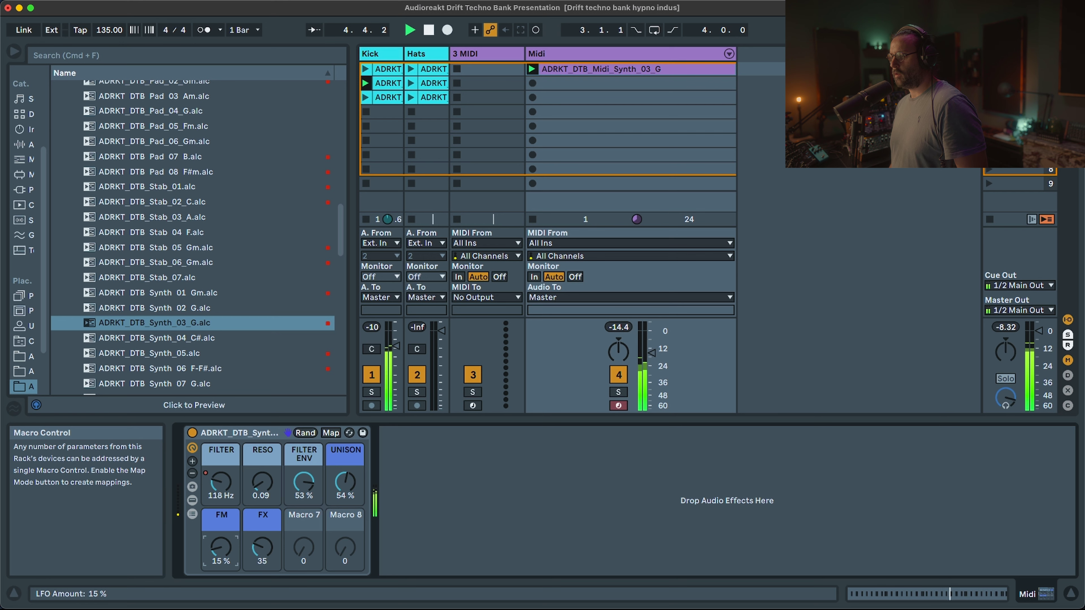
{"action": "right_click", "coordinate": [220, 547]}
{"action": "key", "text": "Escape"}
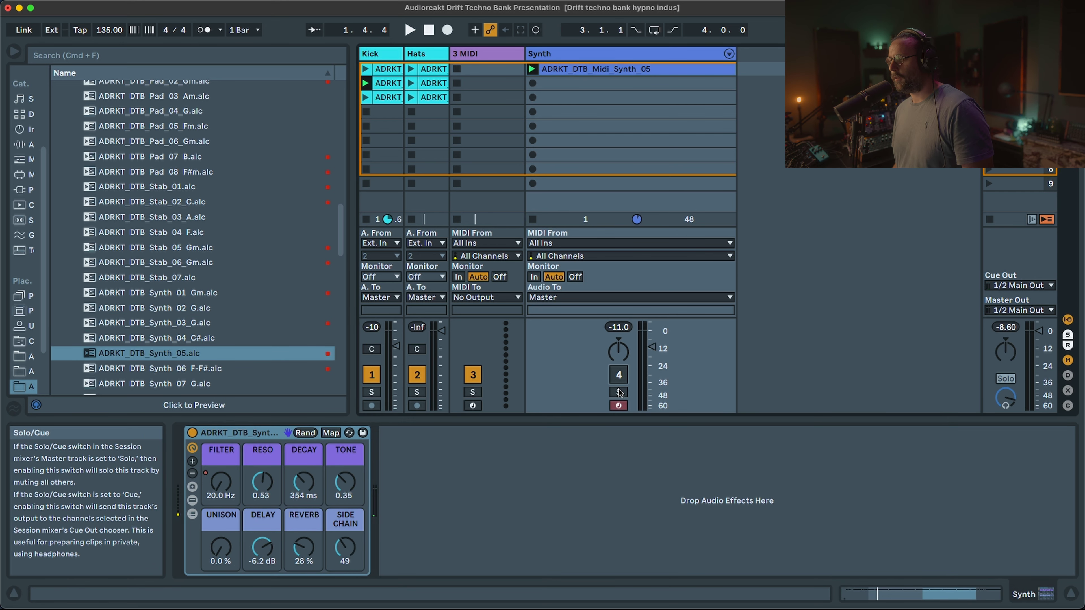
- Toggle the Synth track's solo and turn it down to -18 dB
{"action": "left_click", "coordinate": [619, 393]}
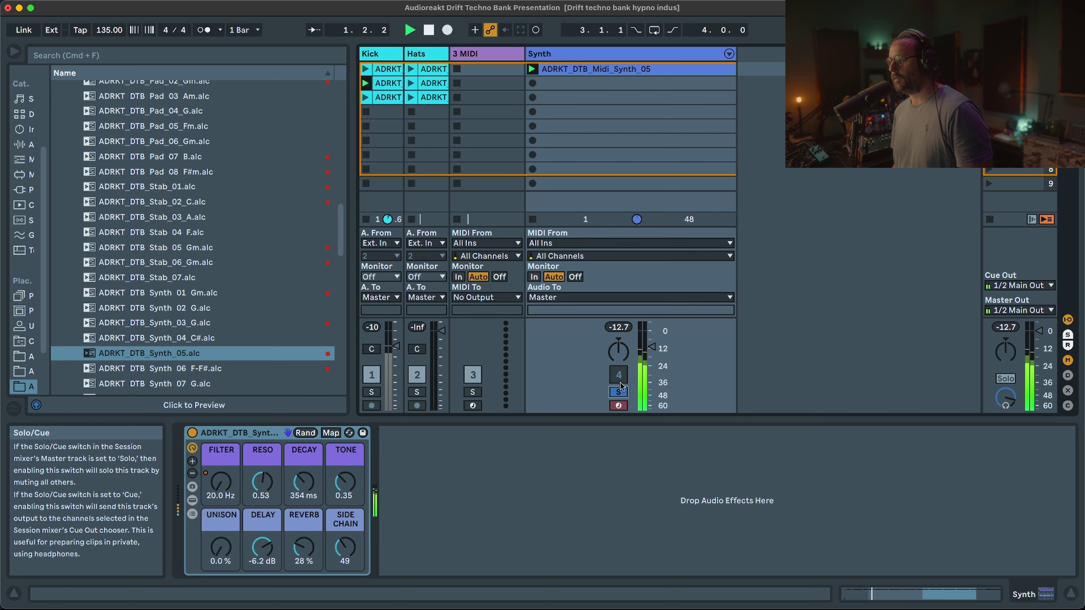
{"action": "left_click", "coordinate": [618, 392]}
{"action": "mouse_move", "coordinate": [651, 347]}
{"action": "left_mouse_down"}
{"action": "mouse_move", "coordinate": [651, 357]}
{"action": "mouse_move", "coordinate": [651, 331]}
{"action": "left_mouse_up"}
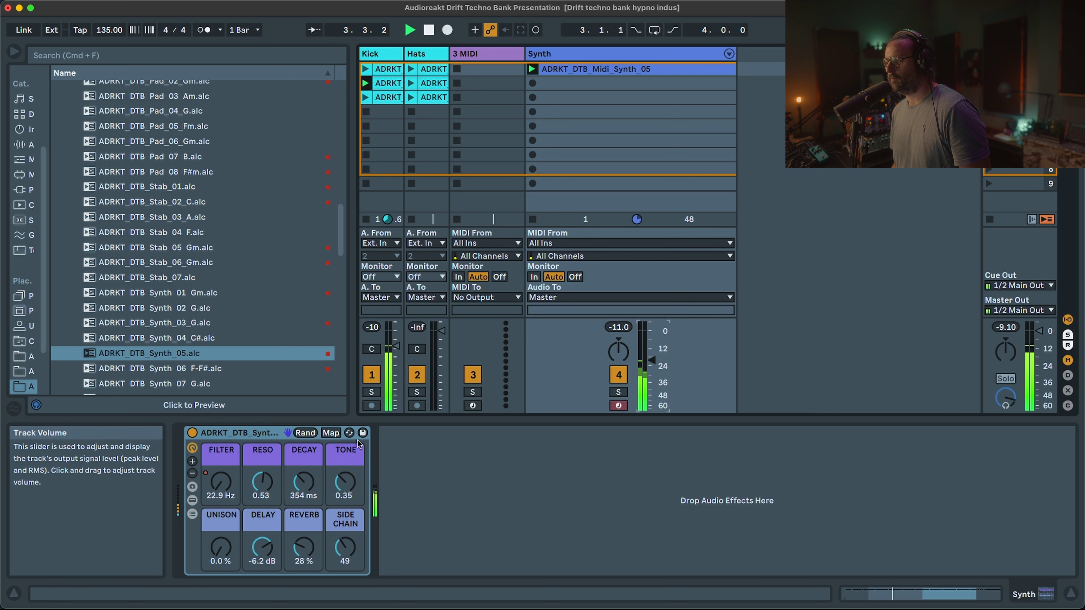
{"action": "left_click", "coordinate": [618, 392]}
- Load Synth_06_F-F#, unsolo the Synth track and lower its volume
{"action": "key", "text": "Down"}
{"action": "key", "text": "Return"}
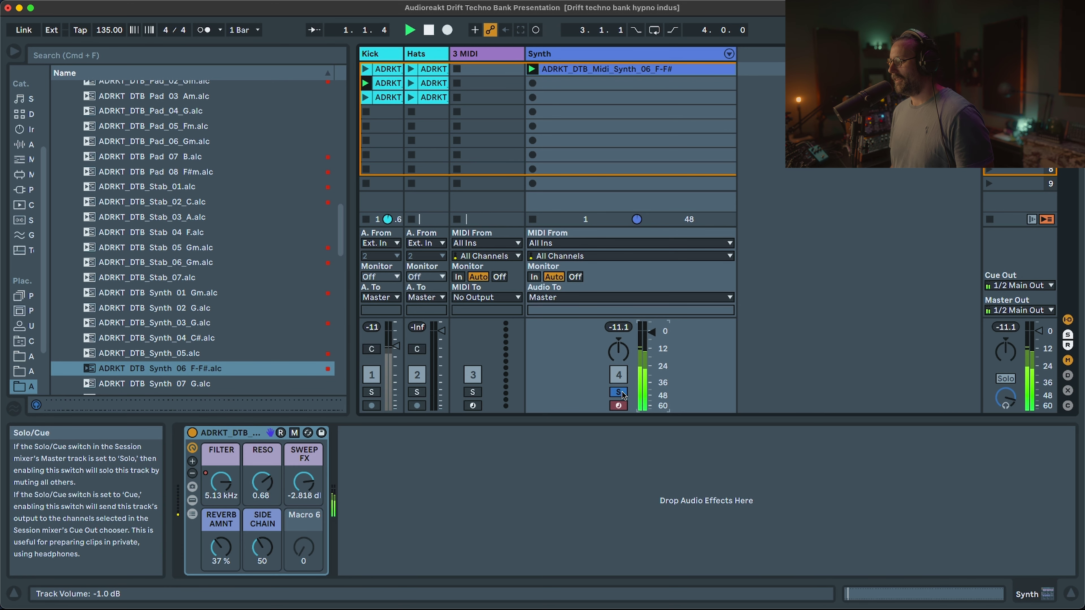
{"action": "left_click", "coordinate": [624, 393]}
{"action": "left_click_drag", "start_coordinate": [649, 343], "coordinate": [649, 354]}
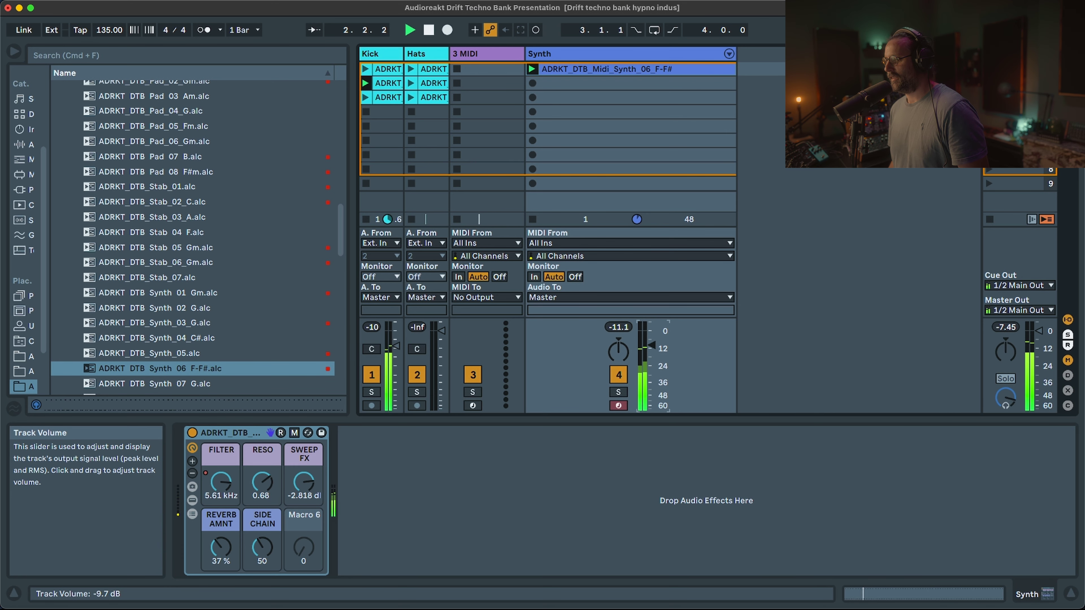
{"action": "scroll", "coordinate": [269, 325], "scroll_direction": "down", "scroll_amount": 5}
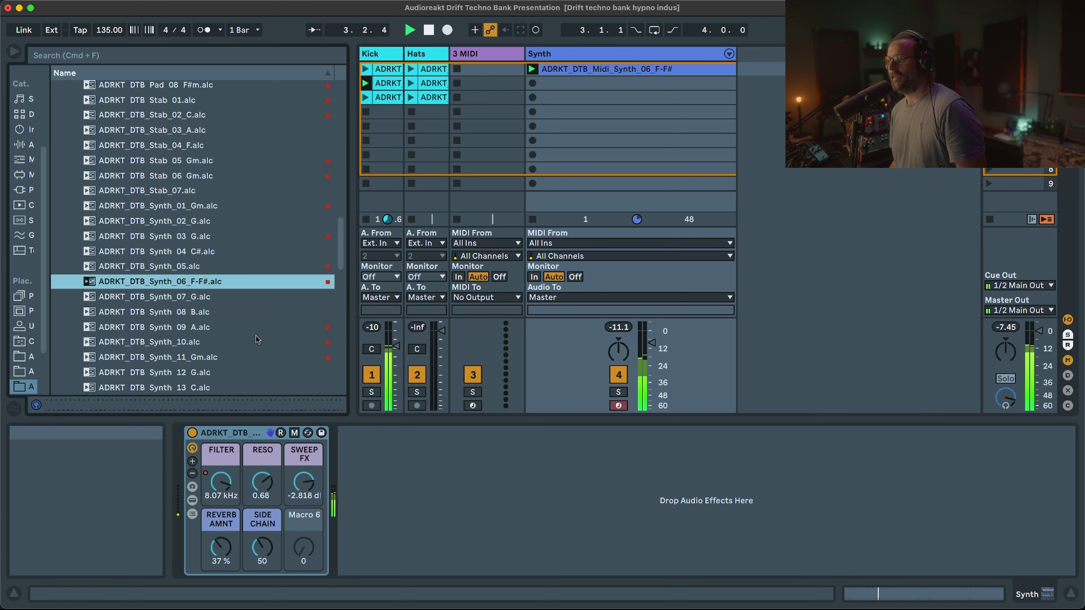
- Load Synth_09_A, preview Synth_10, then load Synth_11_Gm onto the Synth track
{"action": "double_click", "coordinate": [205, 316]}
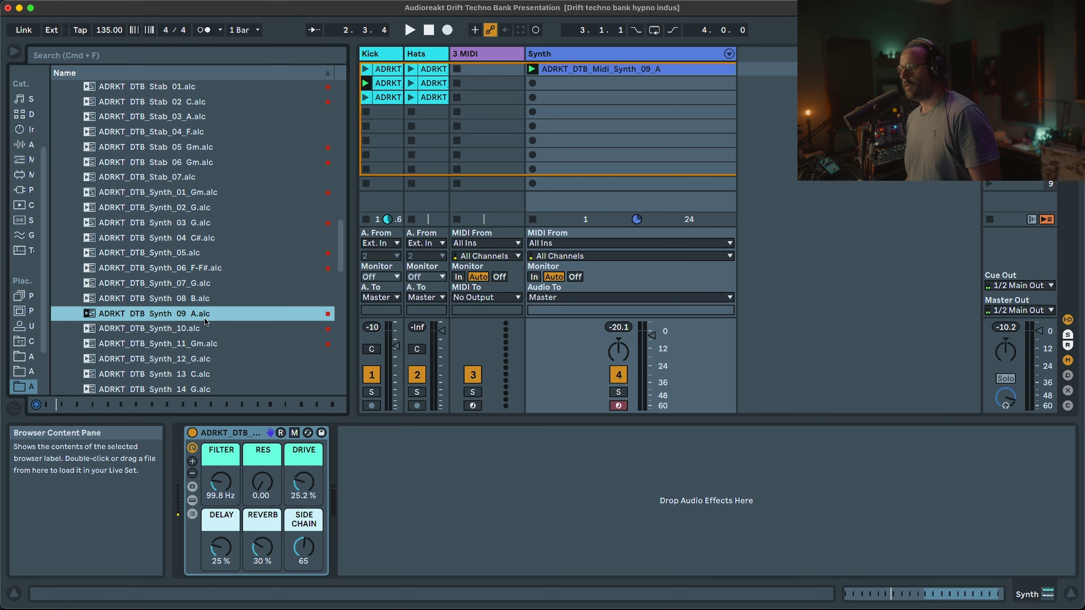
{"action": "left_click", "coordinate": [176, 329]}
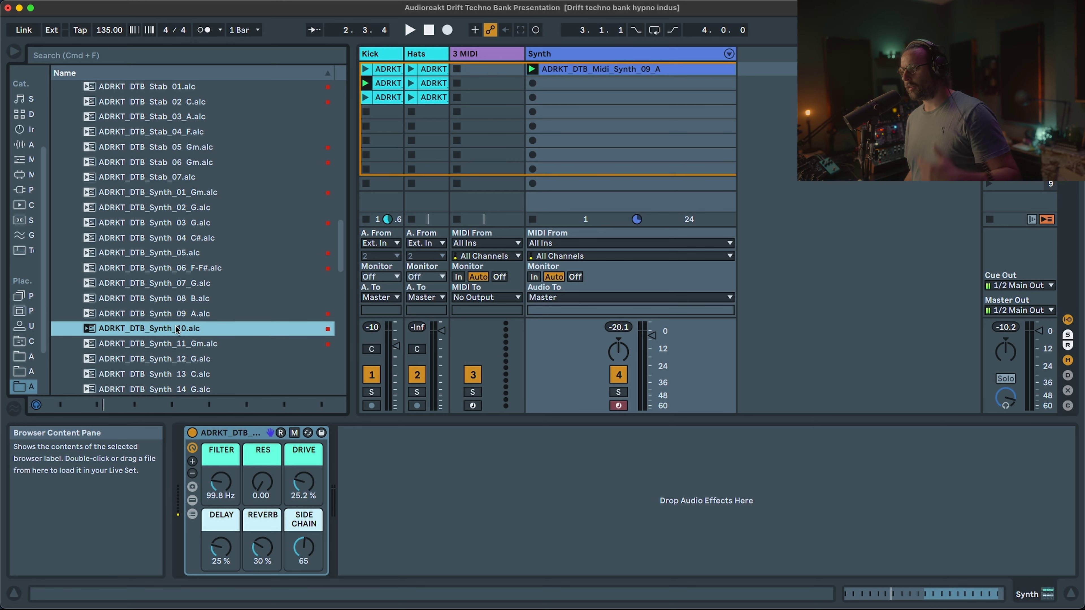
{"action": "double_click", "coordinate": [183, 344]}
- Play the set, toggle the Synth track's solo, show its rack controls and deactivate it
{"action": "key", "text": "space"}
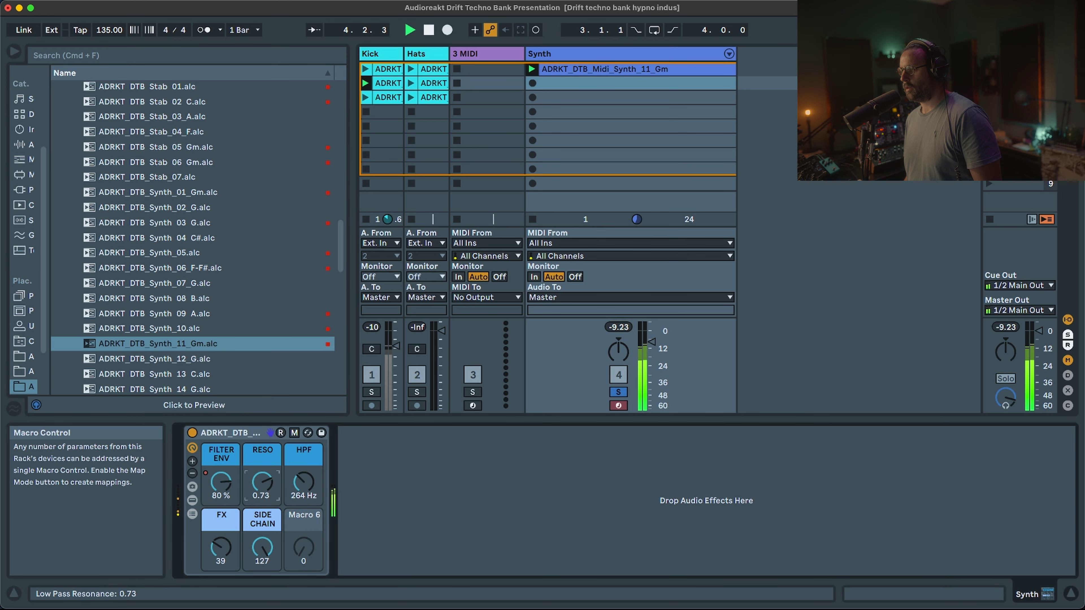
{"action": "left_click", "coordinate": [618, 393]}
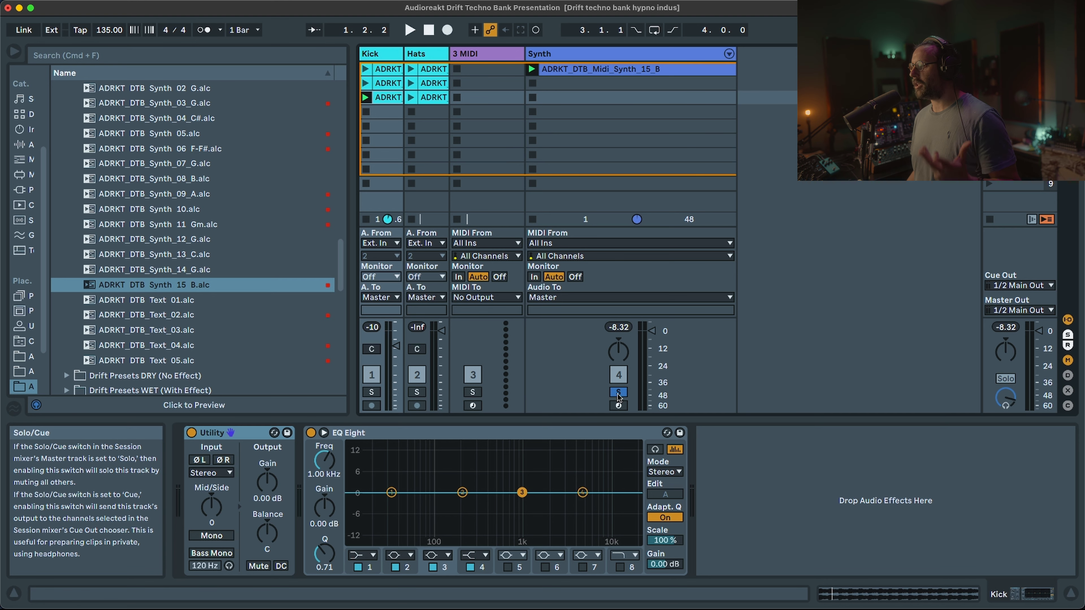
{"action": "left_click", "coordinate": [618, 392]}
{"action": "key", "text": "space"}
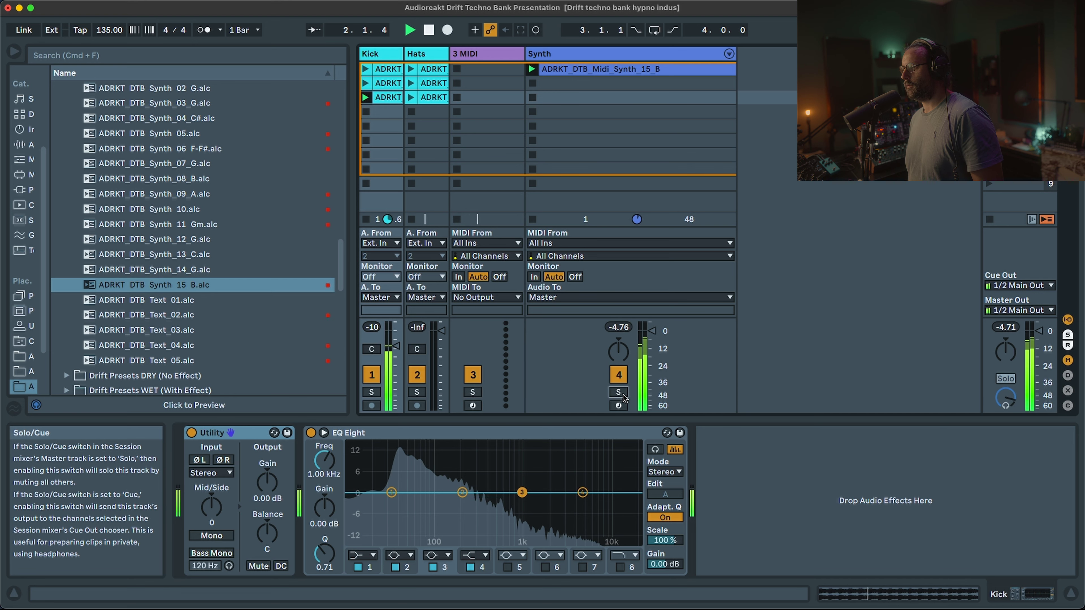
{"action": "left_click", "coordinate": [615, 97]}
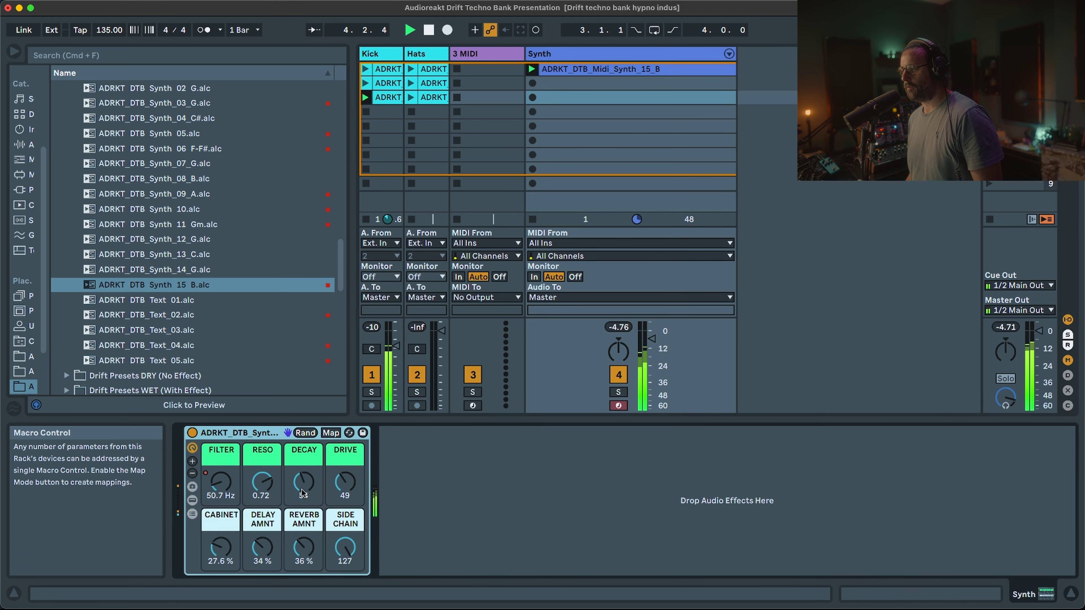
{"action": "key", "text": "F4"}
- Load ADRKT_DTB_Text_02 onto a new track, then preview Text_04 and Text_05
{"action": "double_click", "coordinate": [198, 315]}
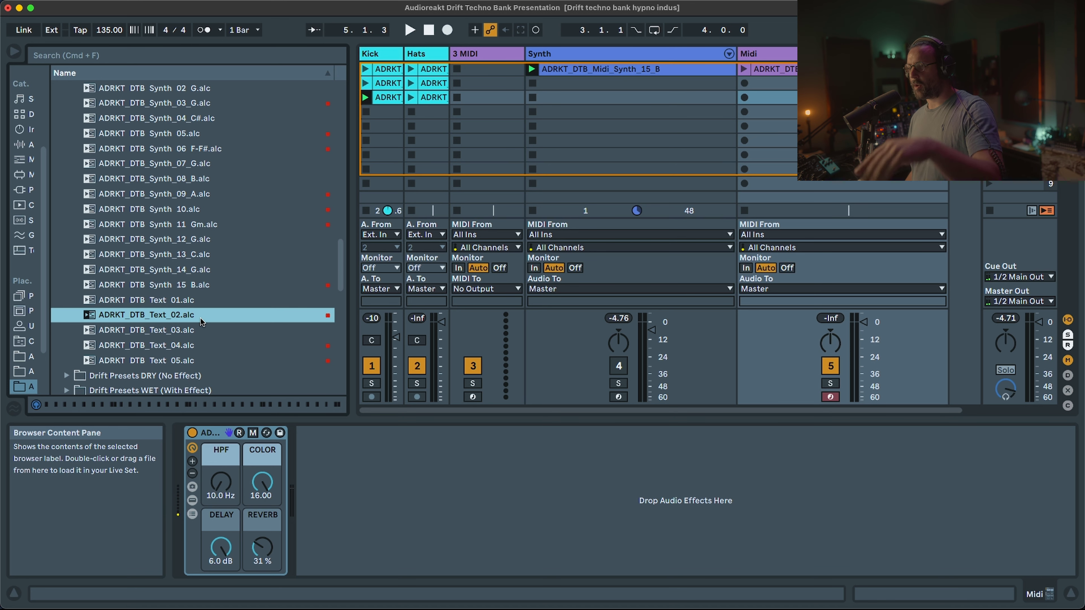
{"action": "left_click", "coordinate": [178, 345]}
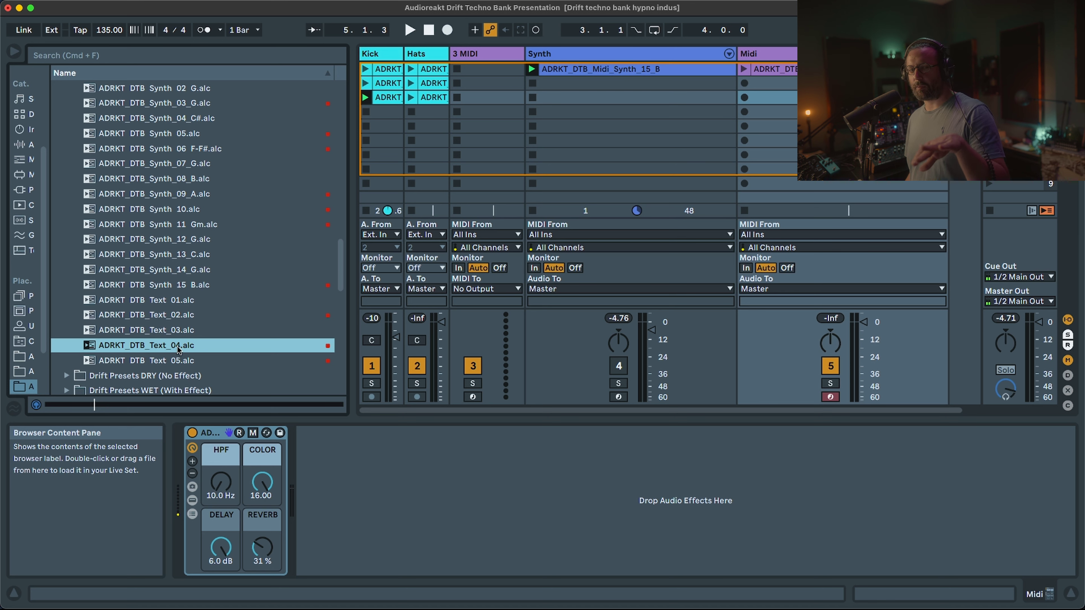
{"action": "left_click", "coordinate": [175, 363]}
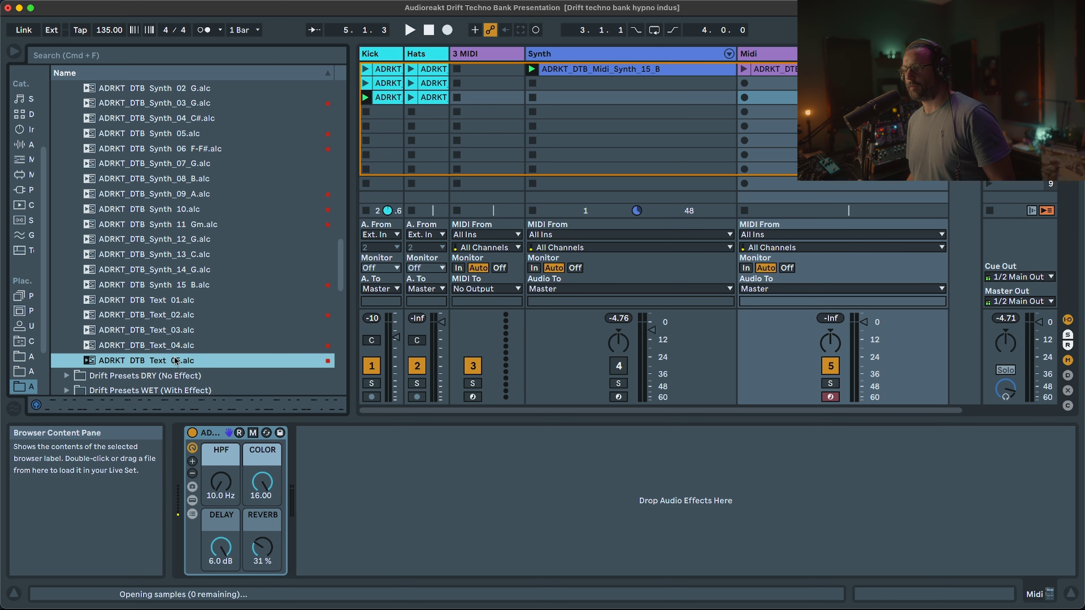